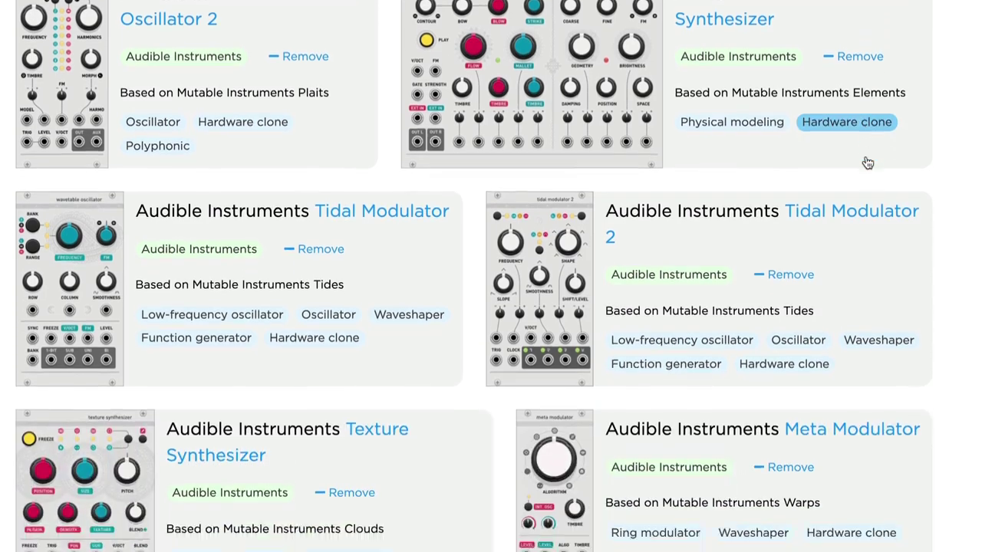
pyautogui.scroll(-8, 868, 163)
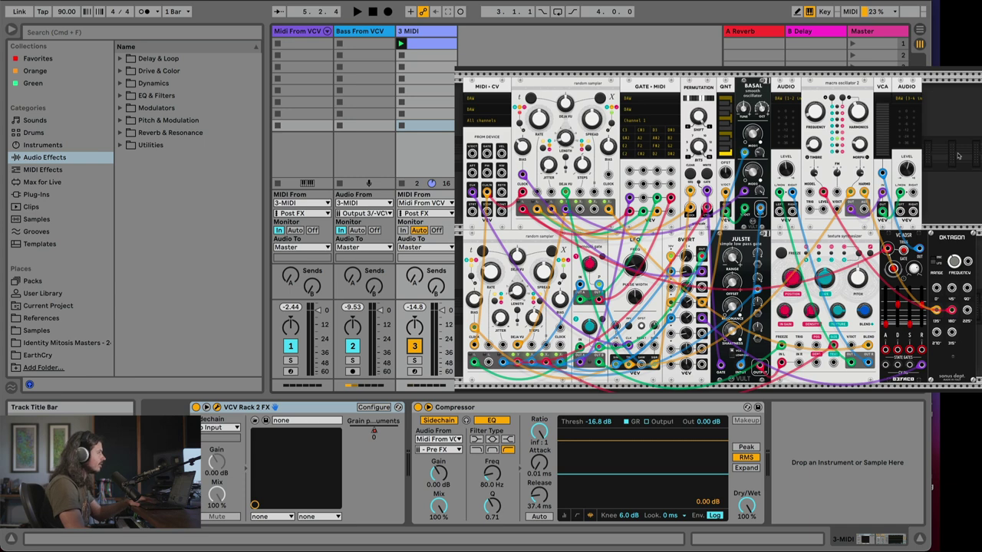
# Start Ableton's transport so the VCV Rack patch plays through the tracks
pyautogui.press('space')
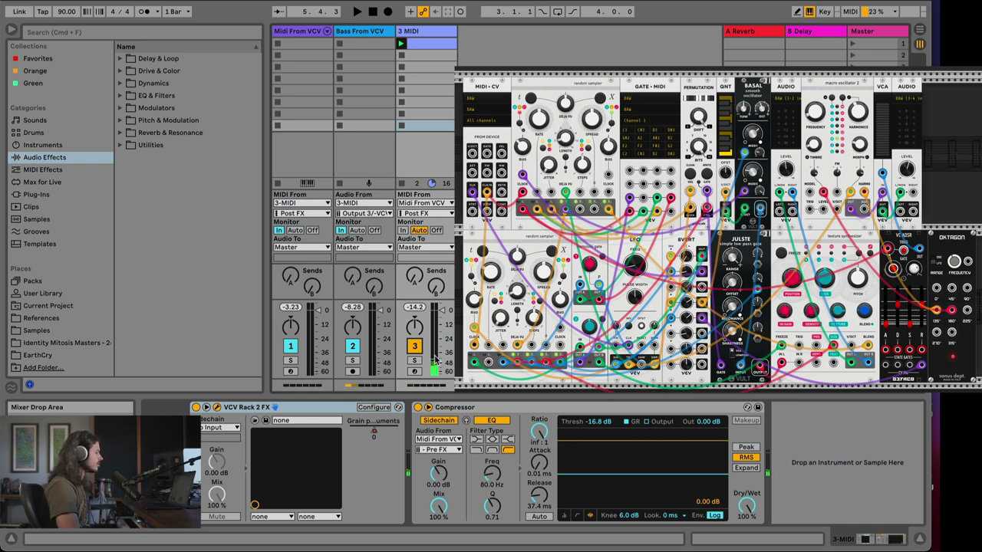
# Deactivate tracks 2 and 3, then restart playback
pyautogui.click(352, 346)
pyautogui.click(413, 347)
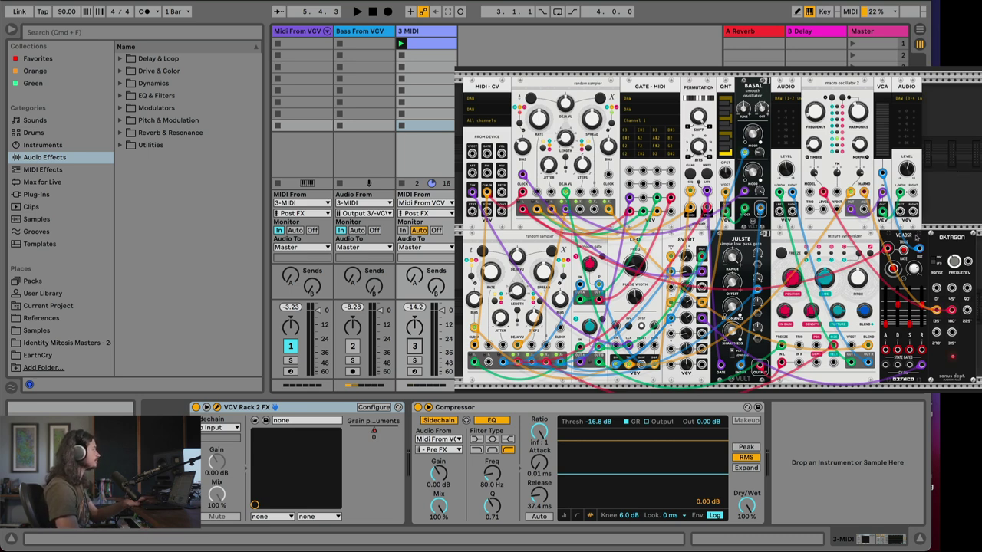
pyautogui.press('space')
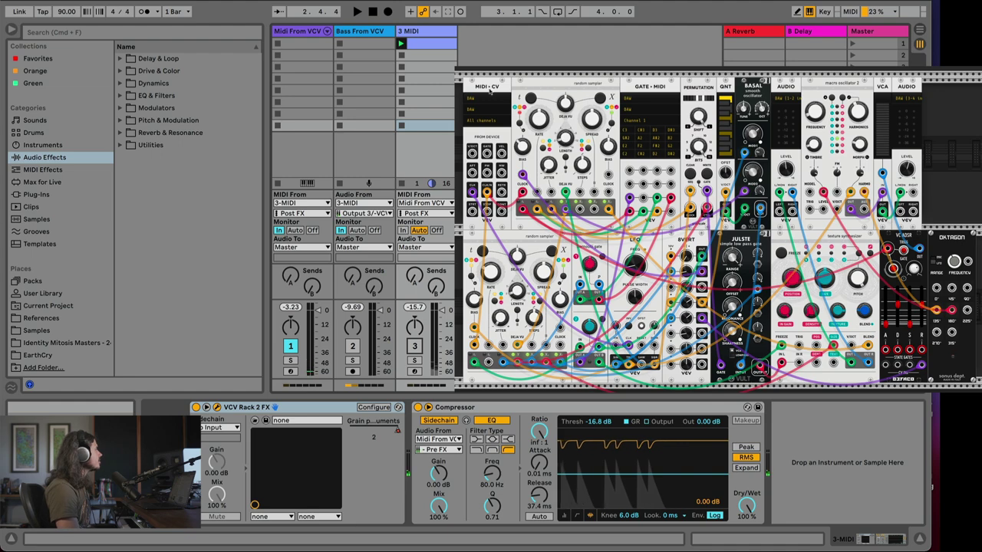
pyautogui.scroll(1, 512, 85)
pyautogui.scroll(1, 513, 85)
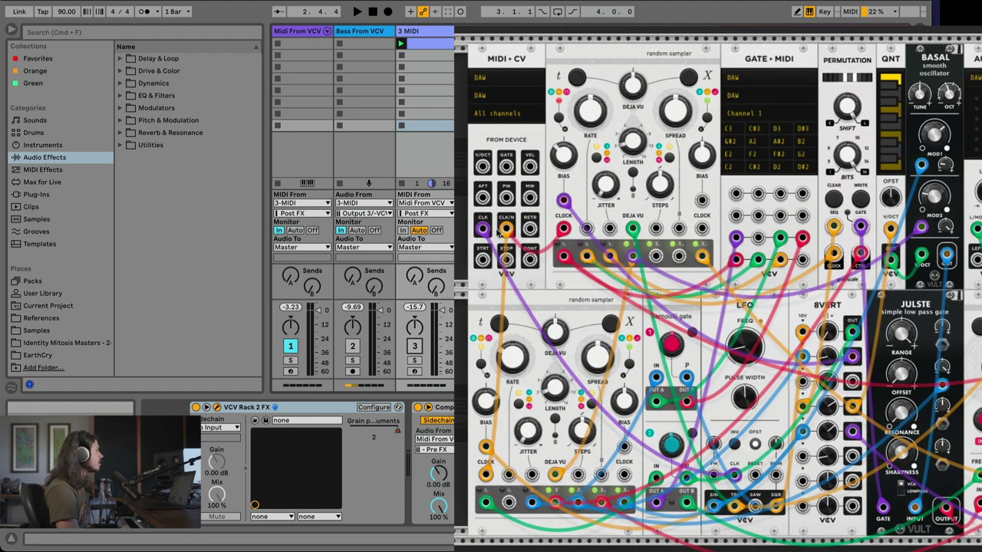
pyautogui.click(493, 97)
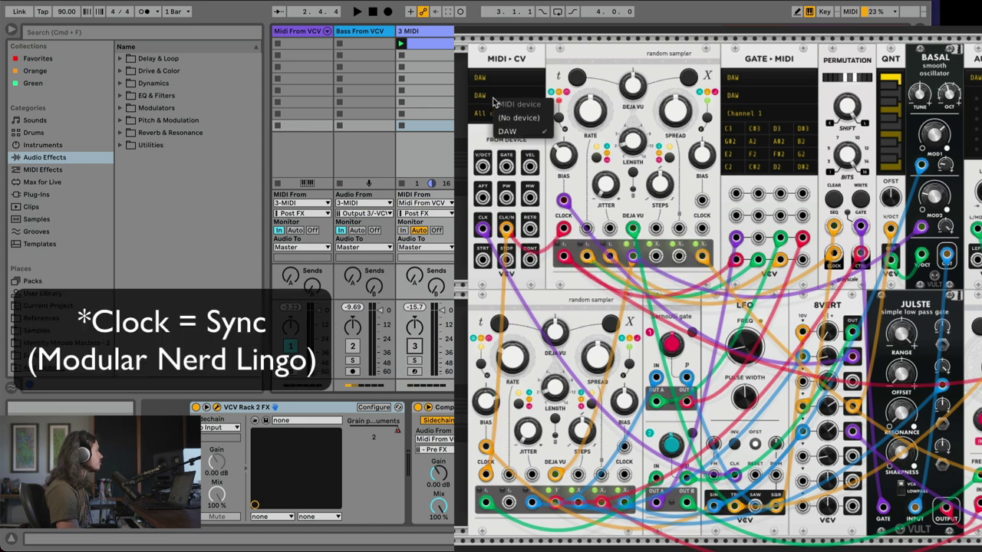
pyautogui.click(495, 101)
pyautogui.click(494, 82)
pyautogui.click(495, 94)
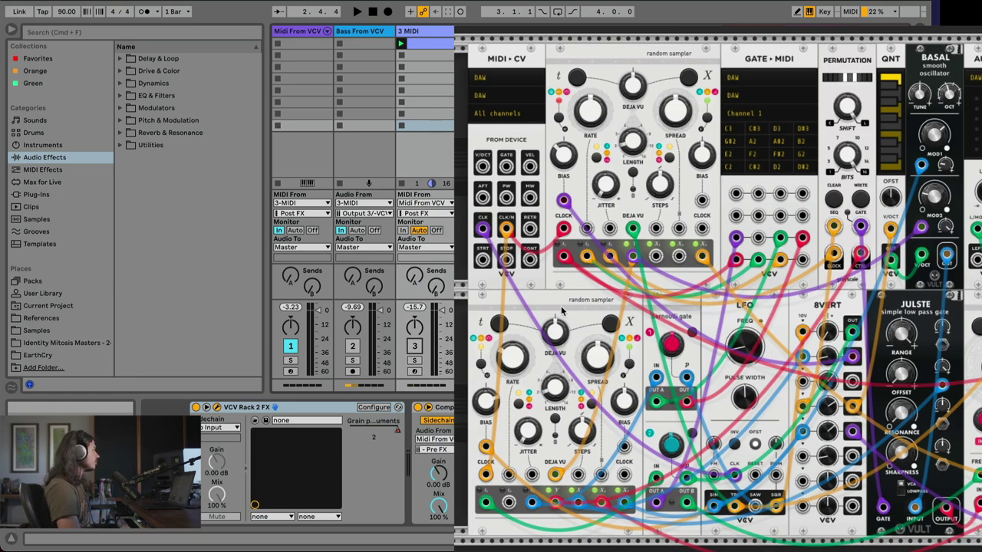
# Select the 3 MIDI track and its VCV device, then hide the floating VCV Rack window
pyautogui.moveTo(569, 263)
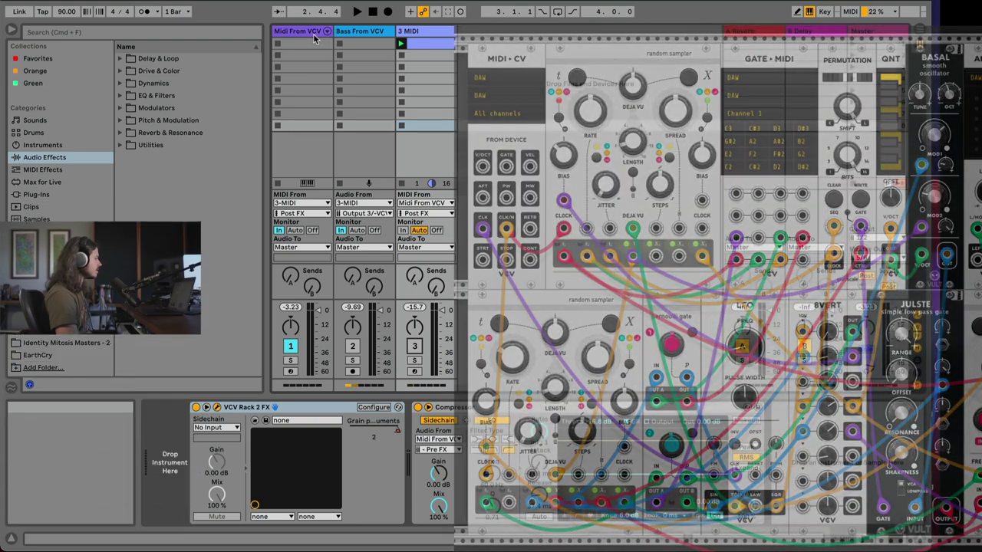
pyautogui.click(303, 34)
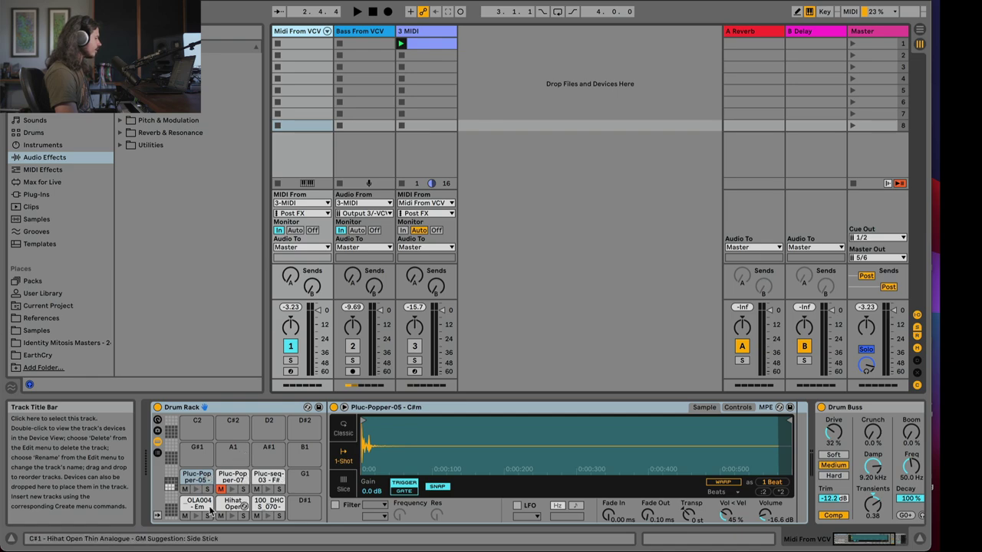
pyautogui.click(425, 125)
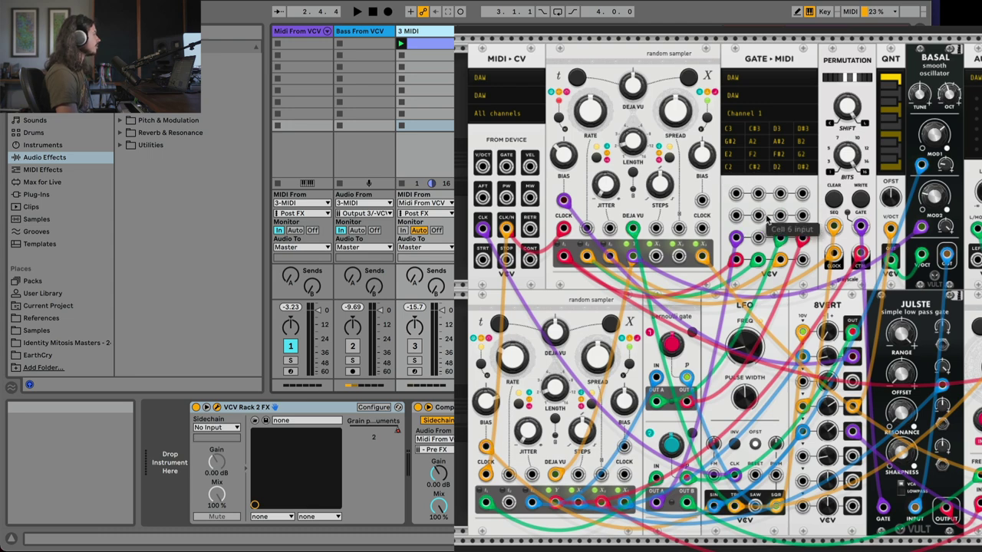
pyautogui.press('super+alt+p')
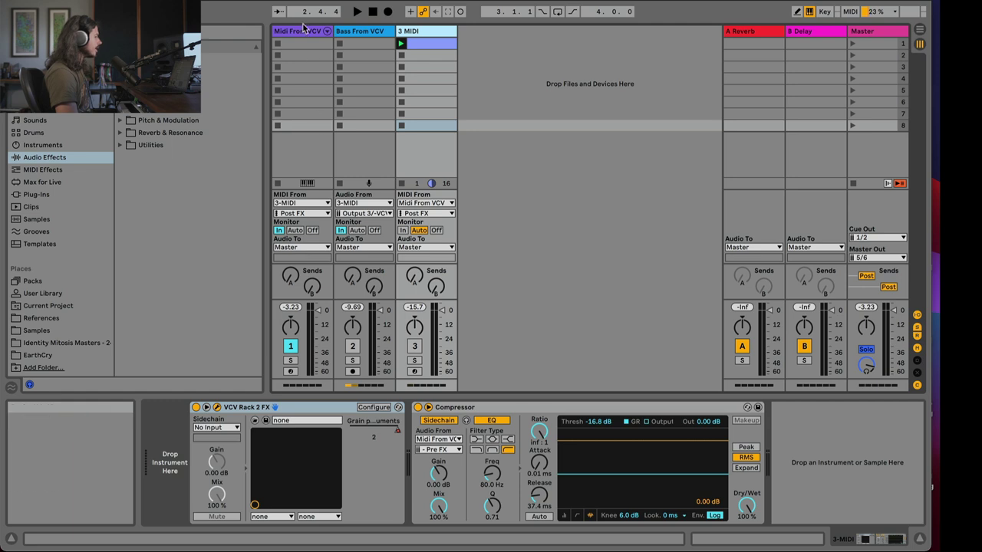
# Show the Midi From VCV Drum Rack, start playback, and reopen the 3 MIDI VCV patch
pyautogui.click(295, 30)
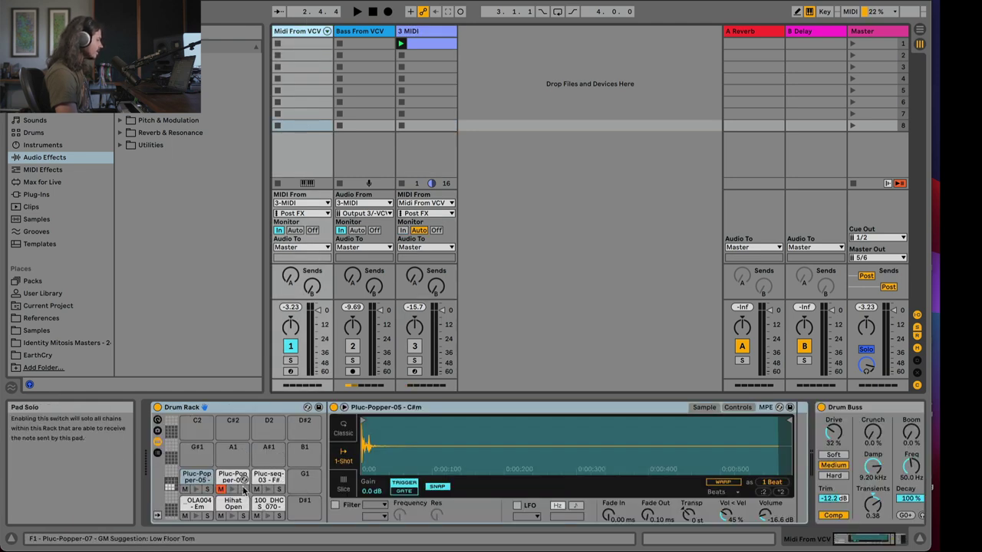
pyautogui.press('space')
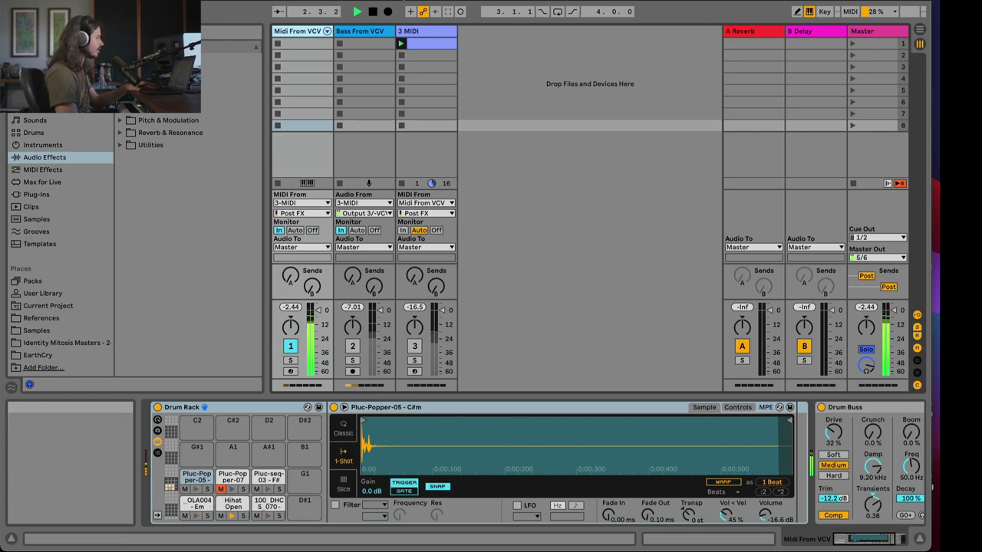
pyautogui.click(408, 33)
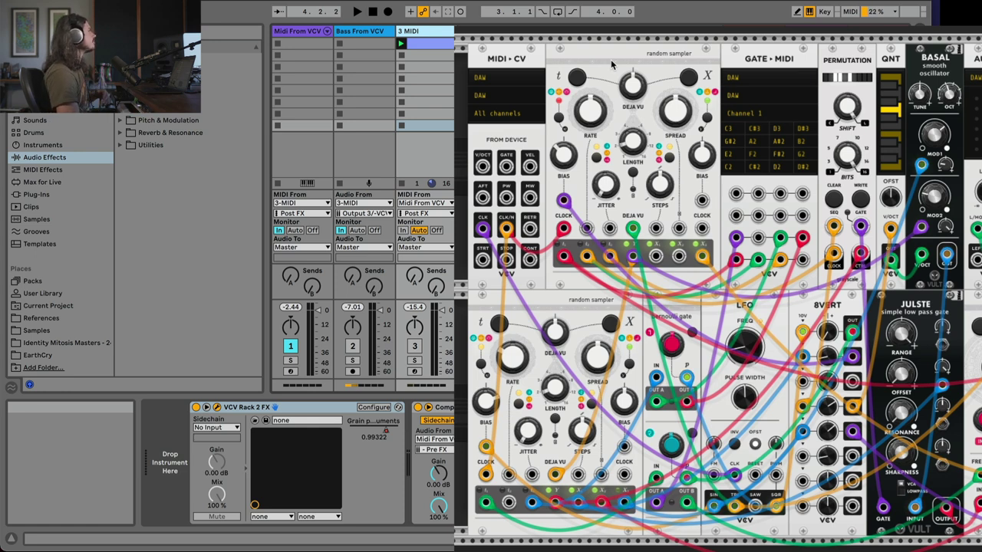
# Inspect the upper Random Sampler's Deja Vu and Jitter knob values in the 3 MIDI patch
pyautogui.moveTo(637, 100)
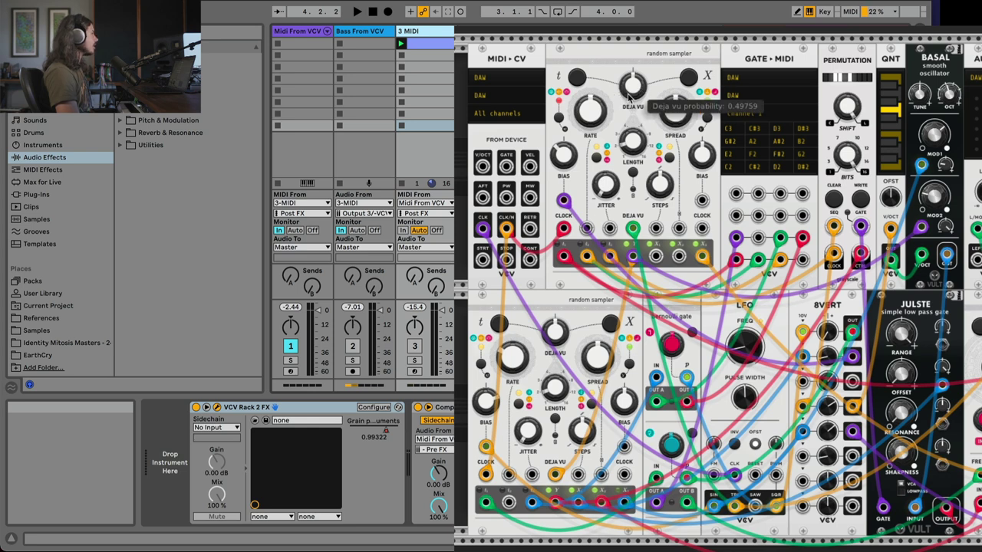
pyautogui.moveTo(602, 194)
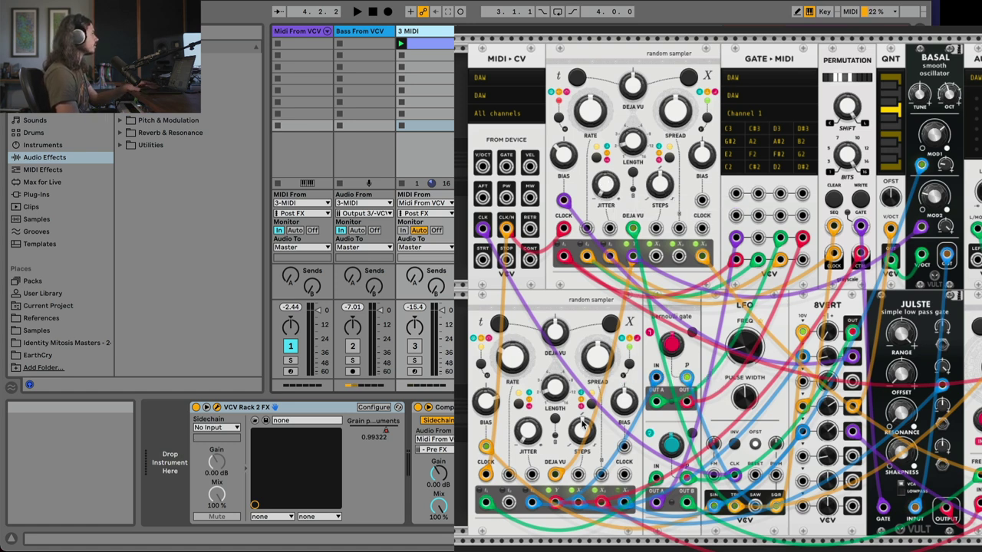
# Mute Drum Rack pads Pluc-Popper-05 and Pluc-seq-03, reopen the 3 MIDI patch, and play
pyautogui.click(299, 31)
pyautogui.click(184, 489)
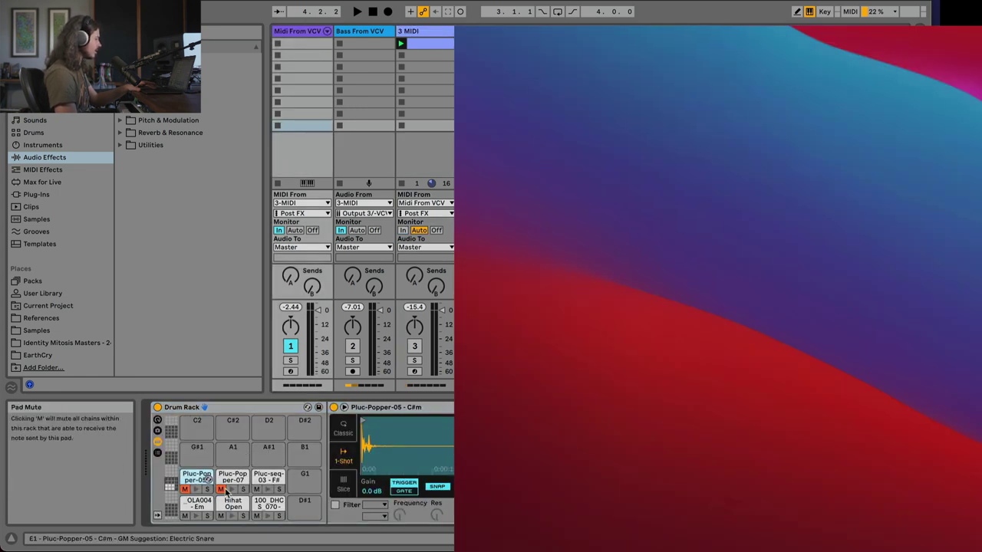
pyautogui.click(257, 488)
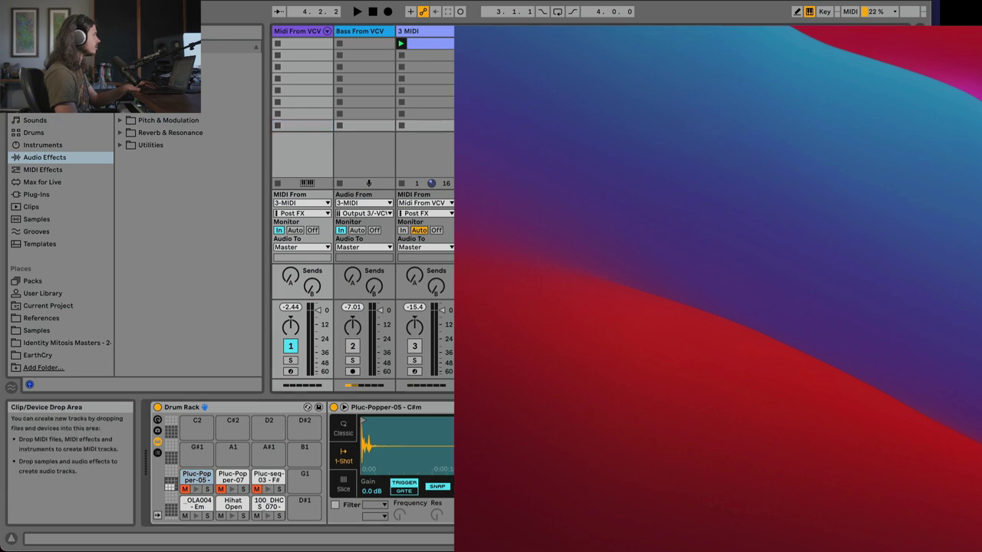
pyautogui.click(413, 32)
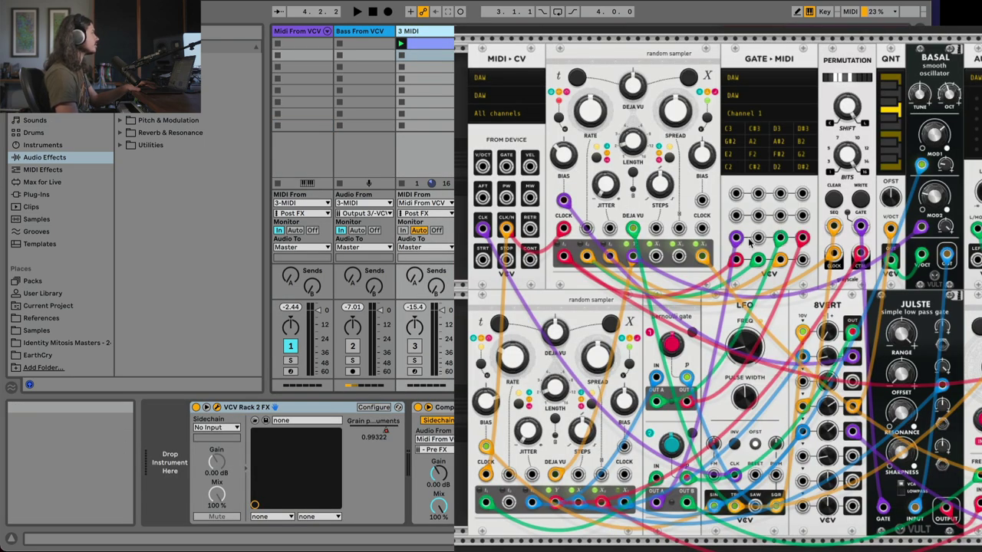
pyautogui.press('space')
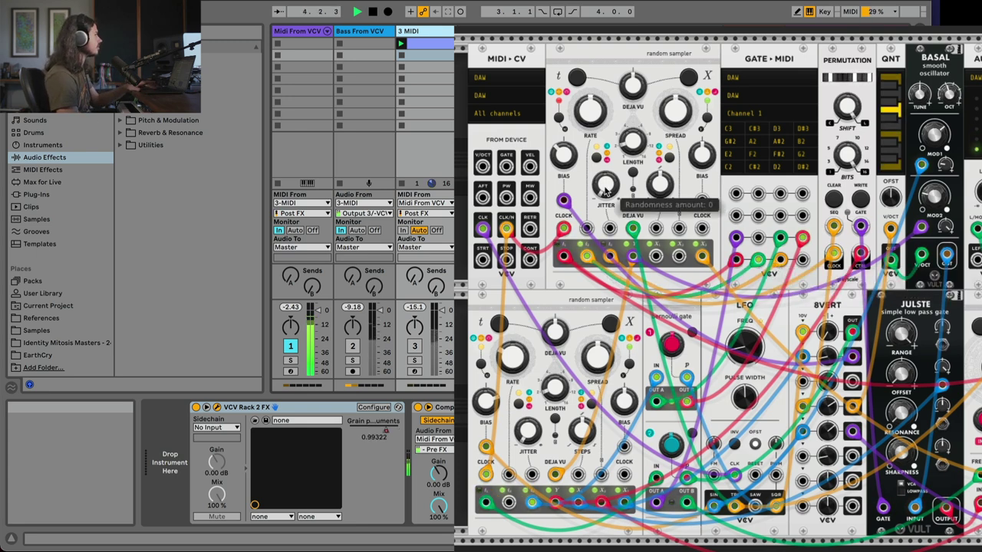
# Raise the top Random Sampler's jitter to about 0.51 and enable timing deja vu
pyautogui.moveTo(660, 184); pyautogui.dragTo(659, 158)
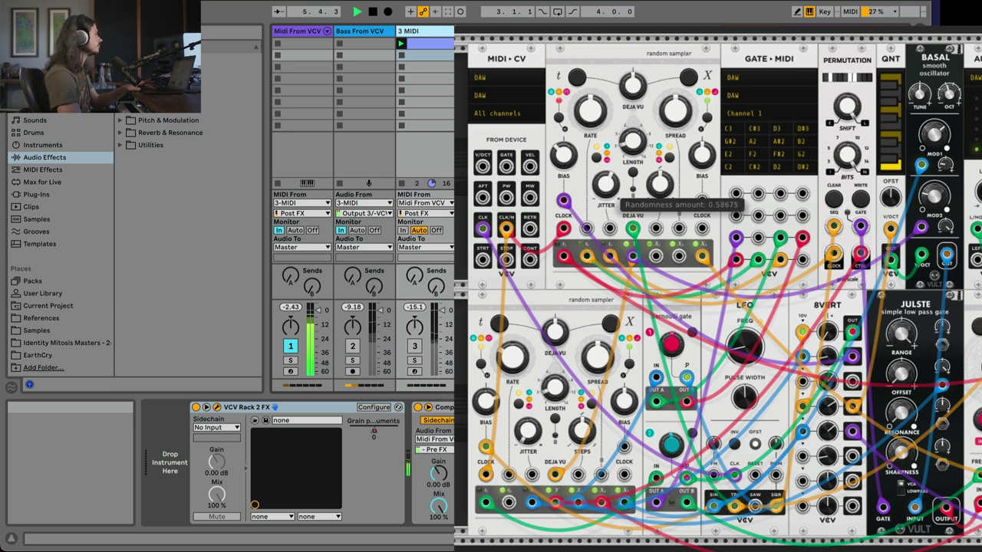
pyautogui.moveTo(659, 157); pyautogui.dragTo(659, 158)
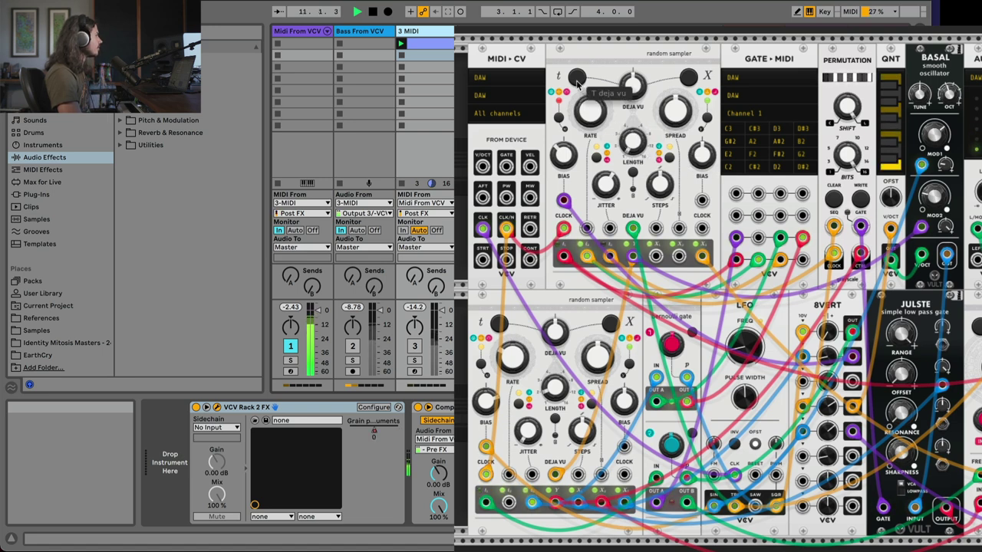
pyautogui.click(577, 78)
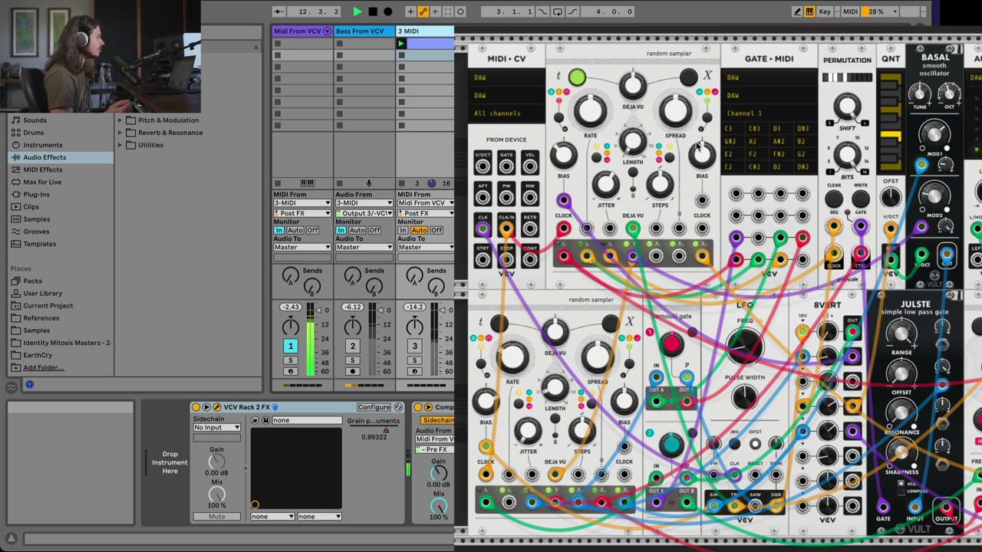
# Set jitter to about 0.68, shorten the deja vu loop, and turn on T deja vu
pyautogui.moveTo(606, 184); pyautogui.dragTo(605, 175)
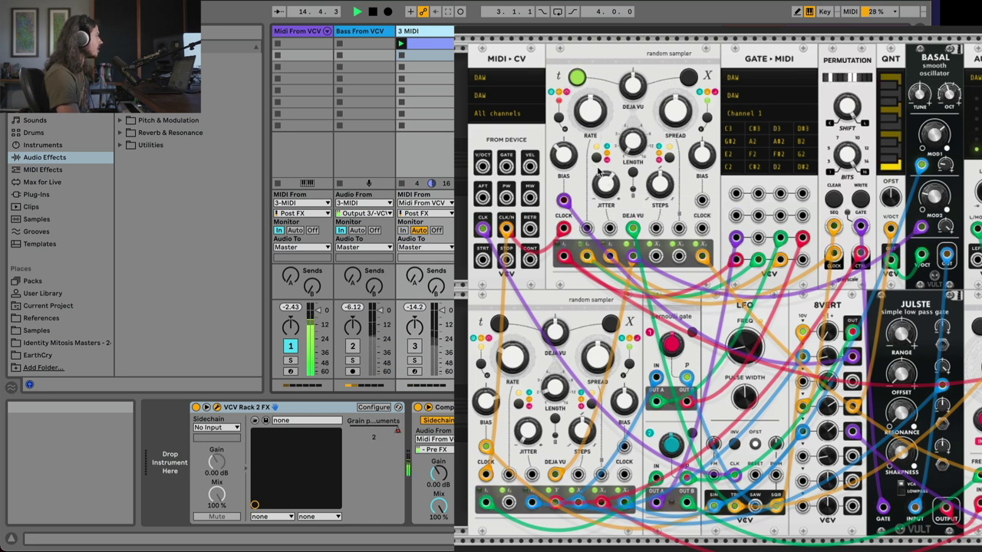
pyautogui.moveTo(602, 175)
pyautogui.mouseDown()
pyautogui.moveTo(602, 166)
pyautogui.moveTo(602, 176)
pyautogui.mouseUp()
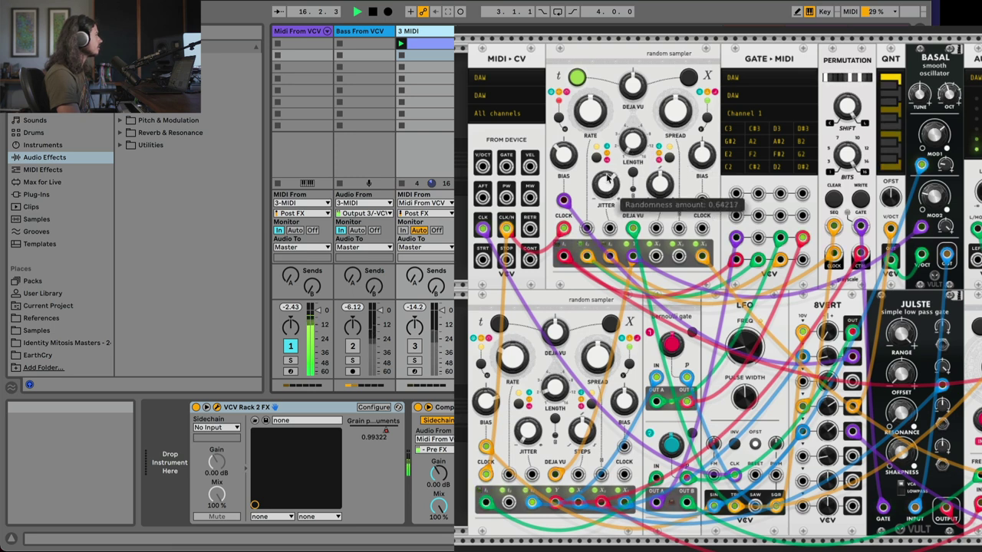
pyautogui.moveTo(633, 140); pyautogui.dragTo(632, 146)
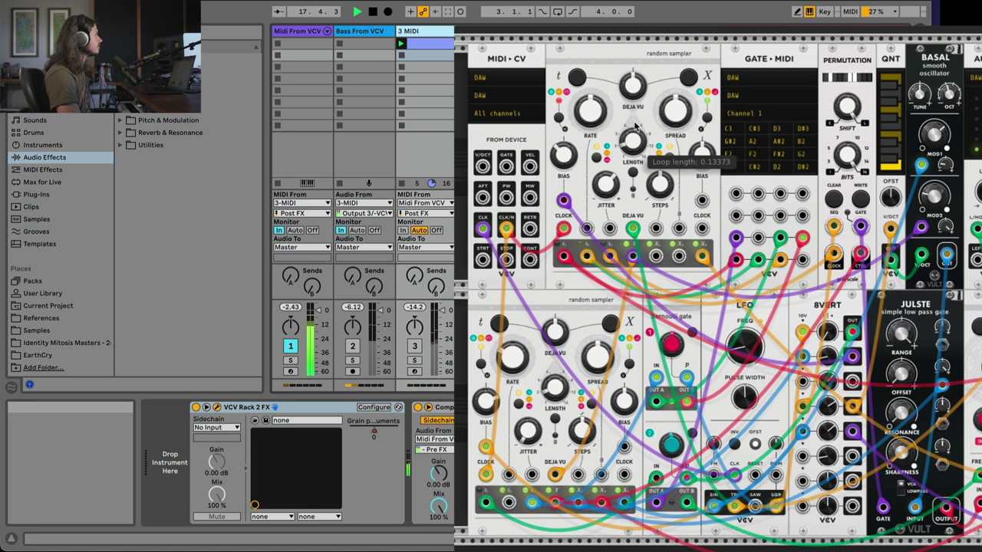
pyautogui.click(576, 78)
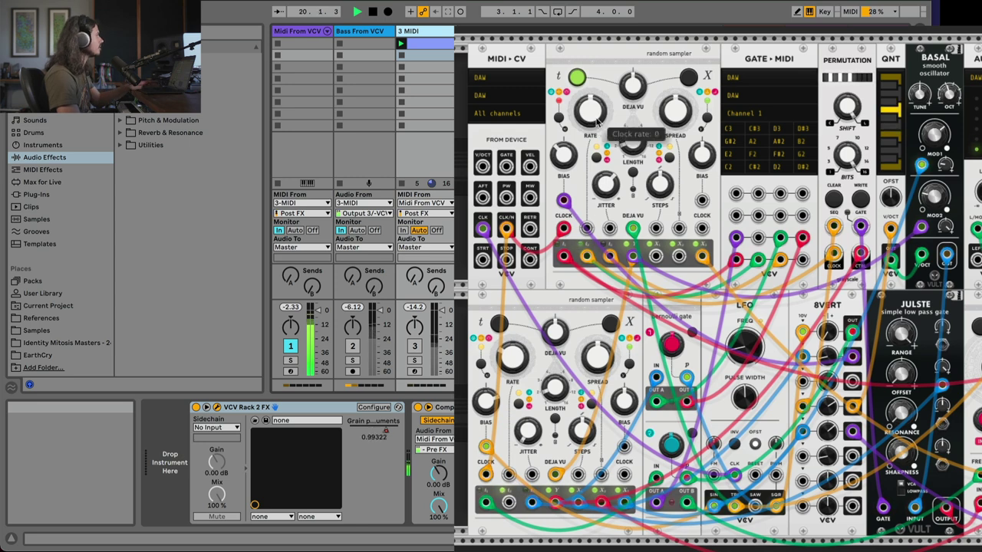
pyautogui.click(576, 77)
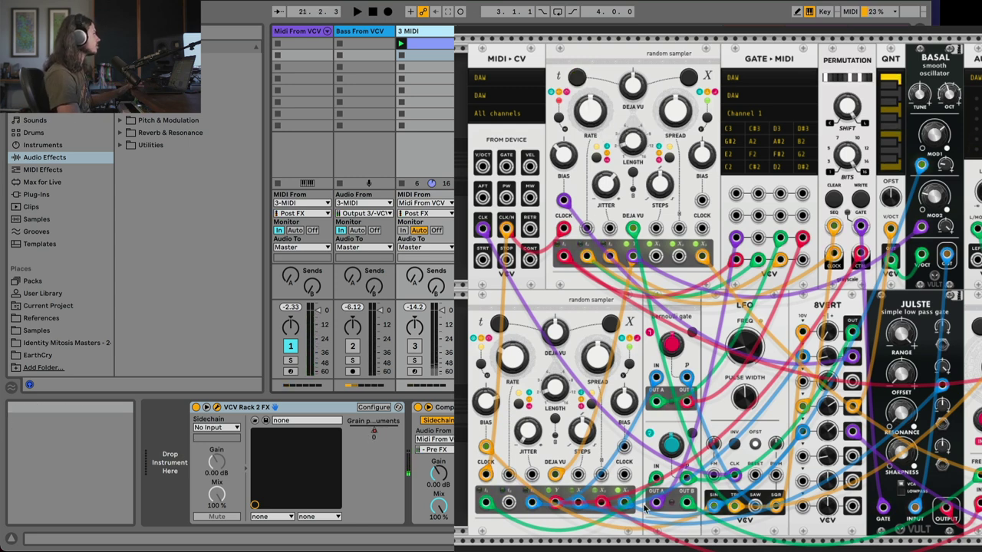
pyautogui.click(574, 78)
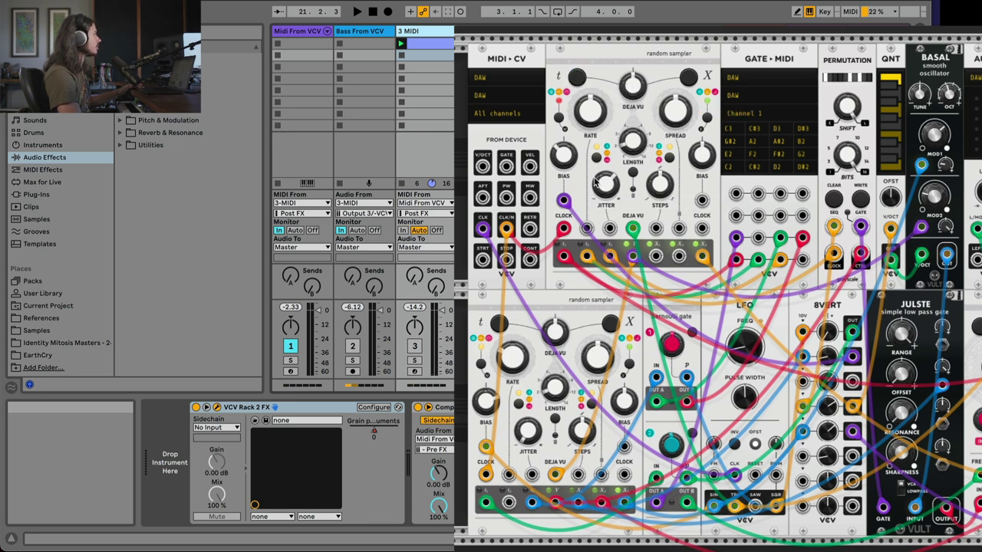
pyautogui.click(301, 33)
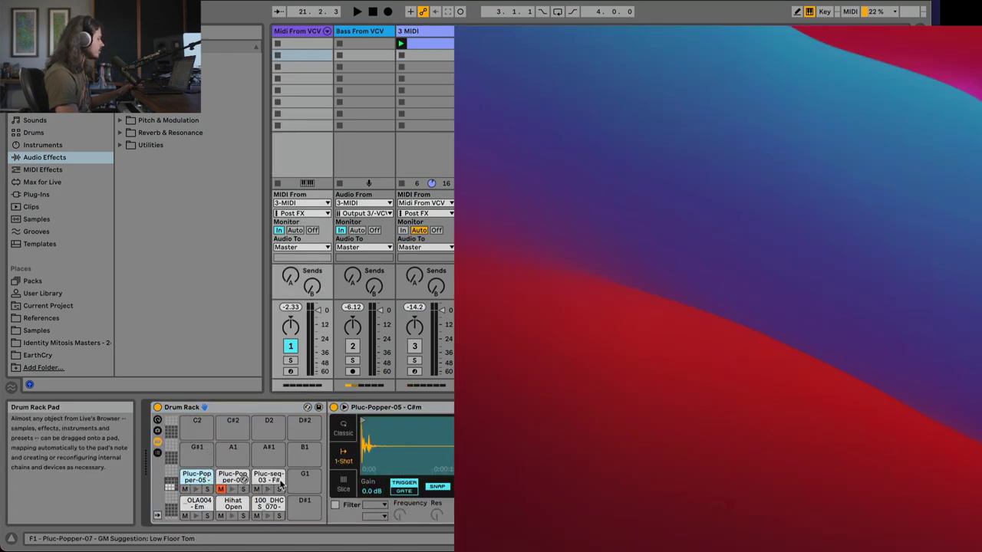
pyautogui.click(407, 30)
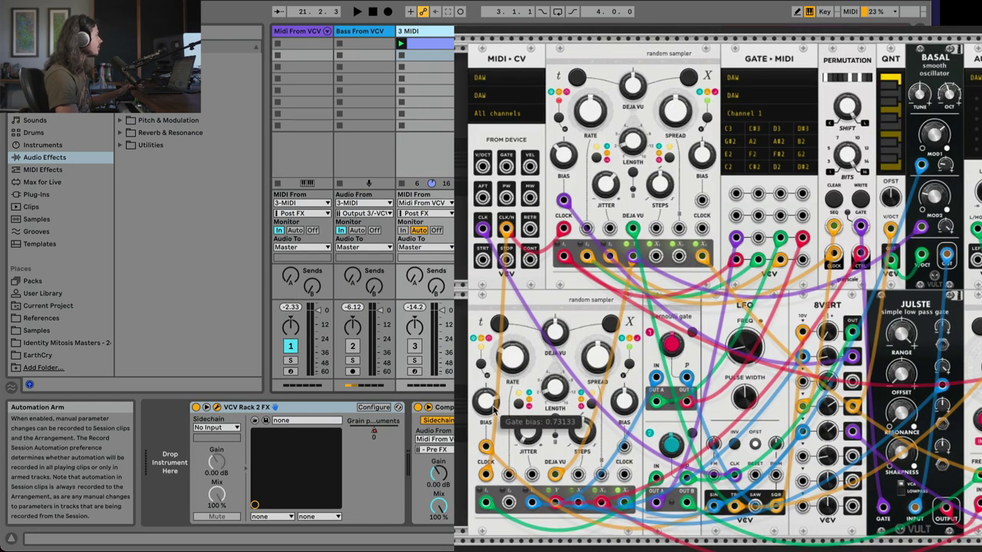
pyautogui.moveTo(483, 410)
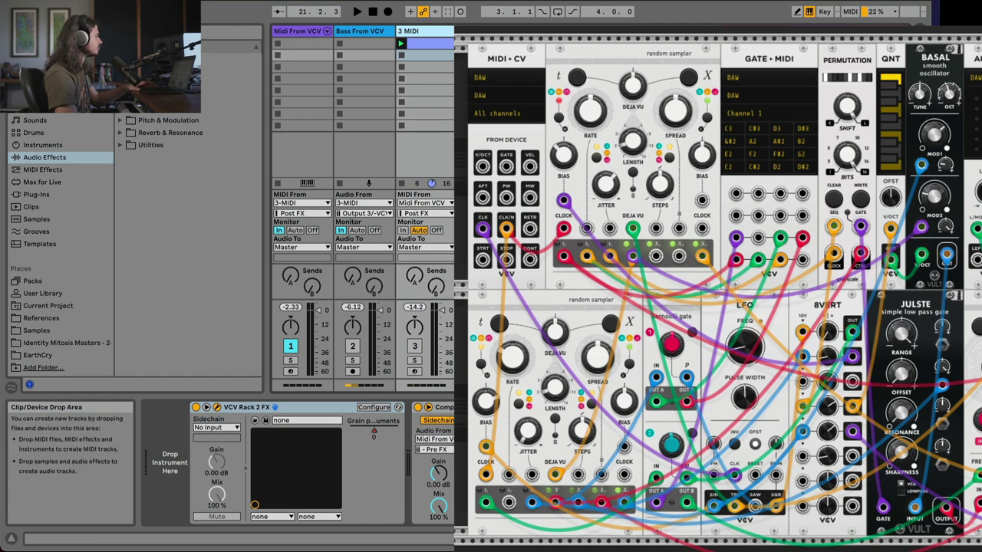
# Play, cable T2 into the Bernoulli Gate input, and set channel probabilities to about 50% and 52%
pyautogui.press('space')
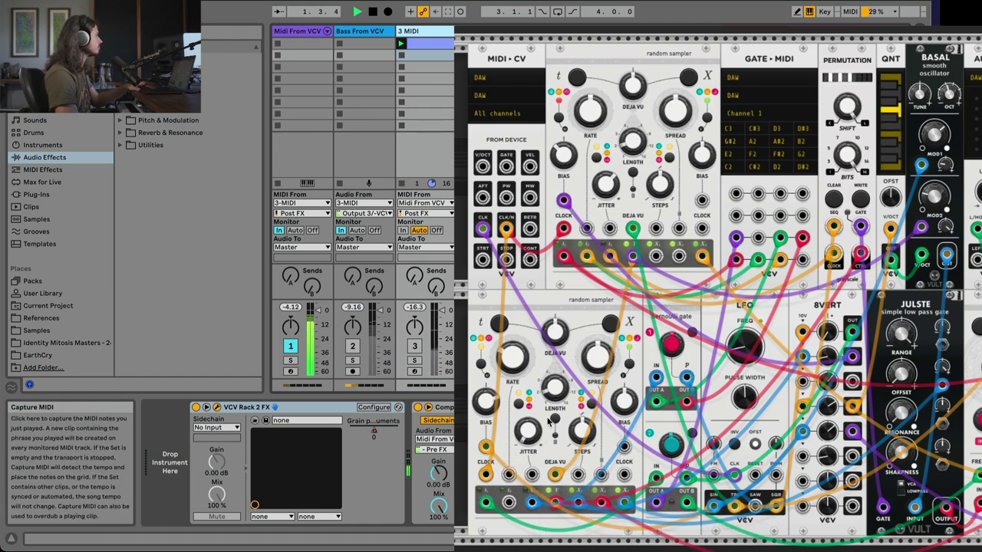
pyautogui.moveTo(510, 502); pyautogui.dragTo(658, 379)
pyautogui.moveTo(676, 348)
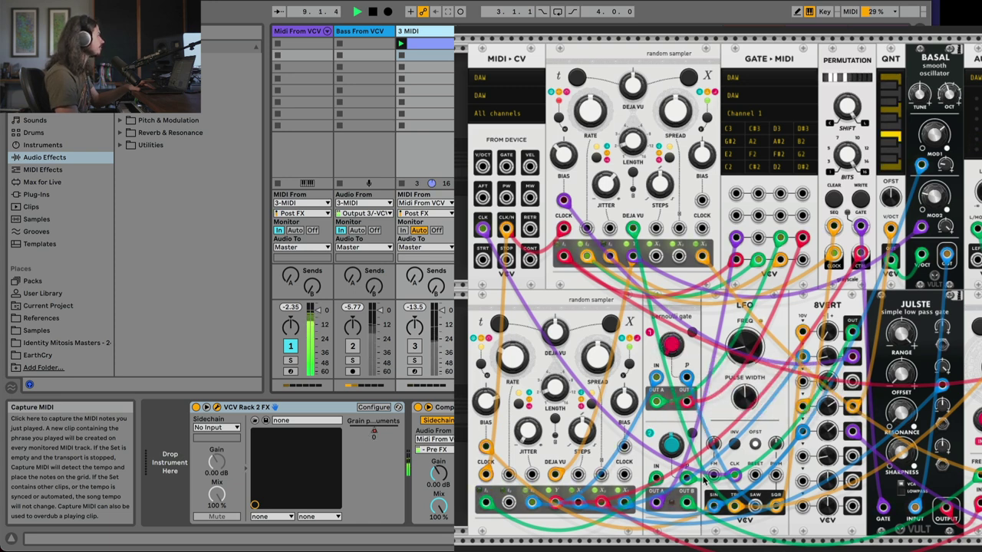
pyautogui.moveTo(678, 445)
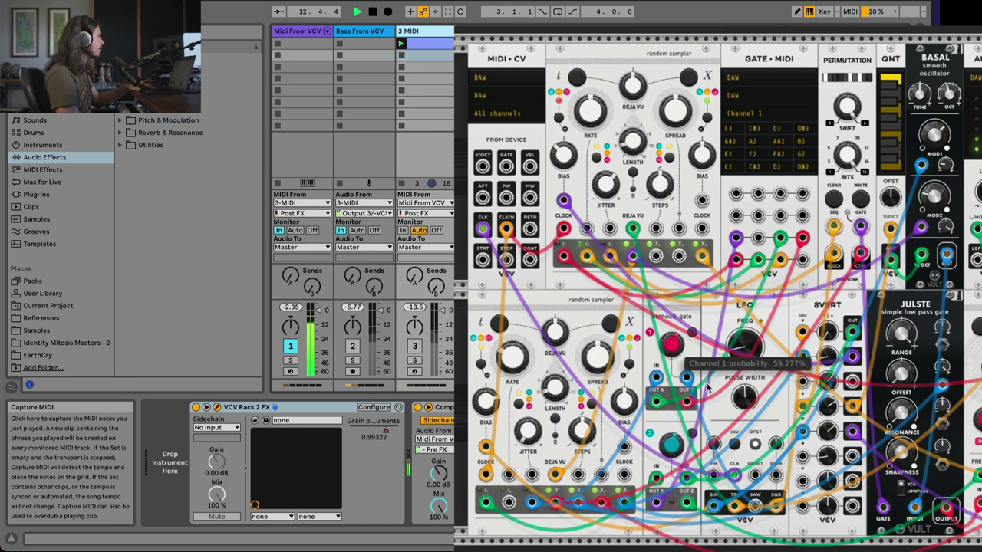
pyautogui.moveTo(672, 353); pyautogui.dragTo(672, 347)
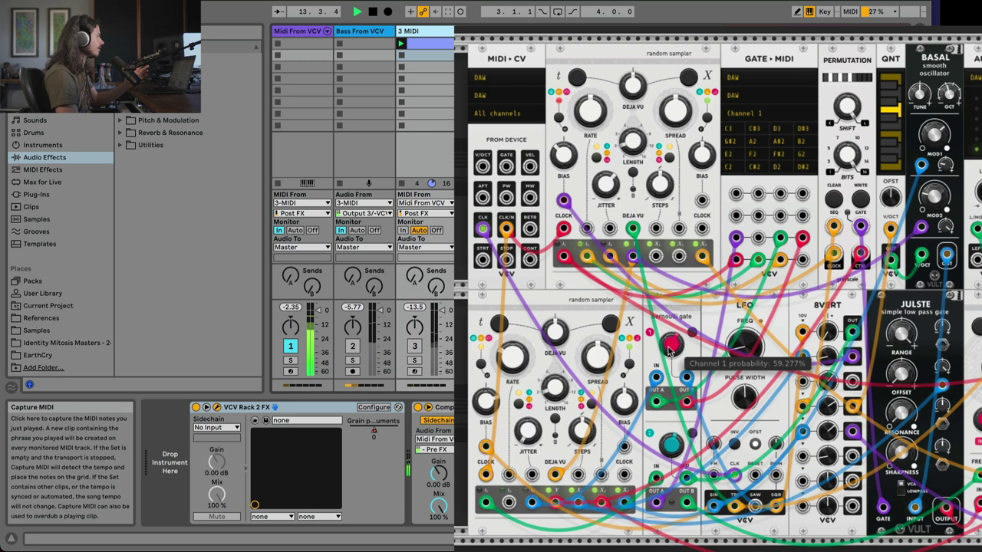
pyautogui.moveTo(670, 445); pyautogui.dragTo(669, 461)
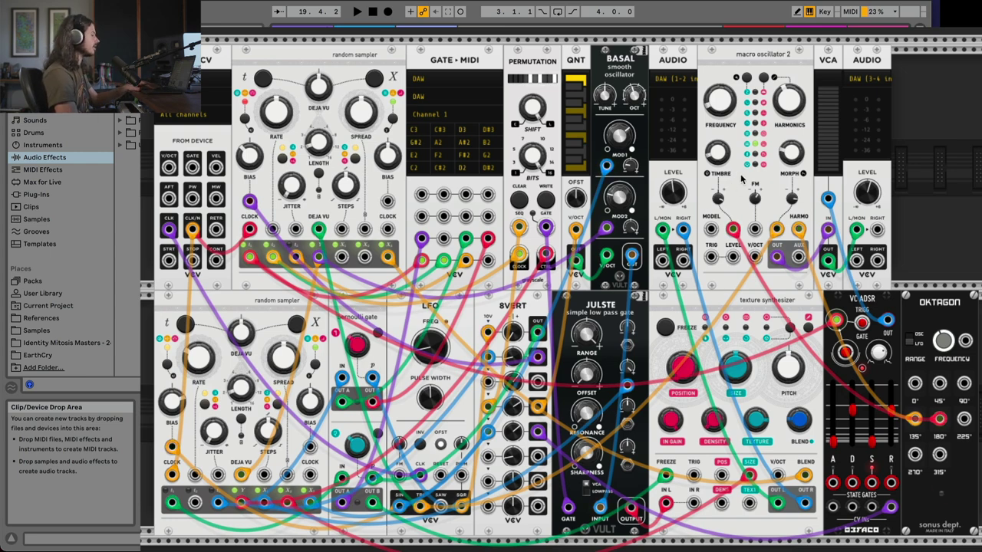
pyautogui.press('space')
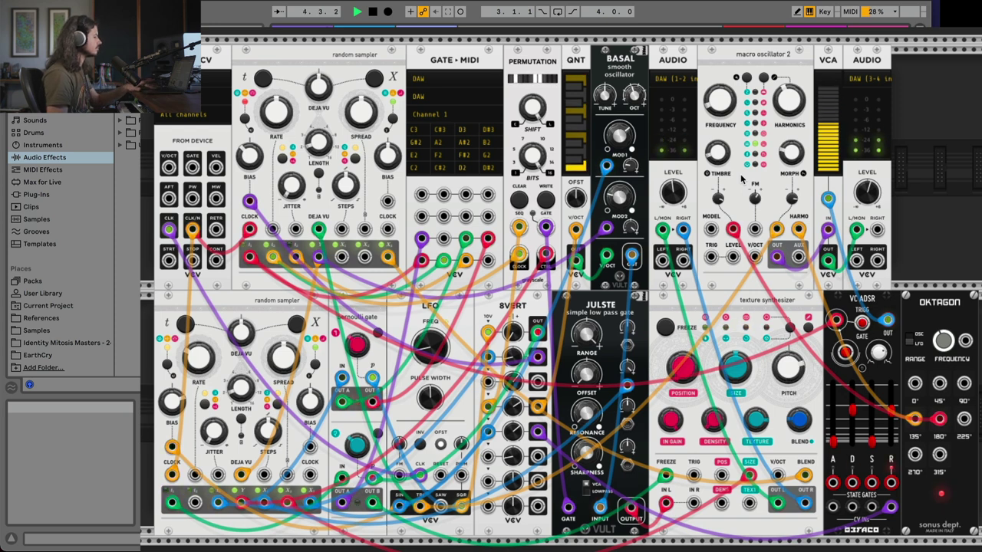
pyautogui.press('space')
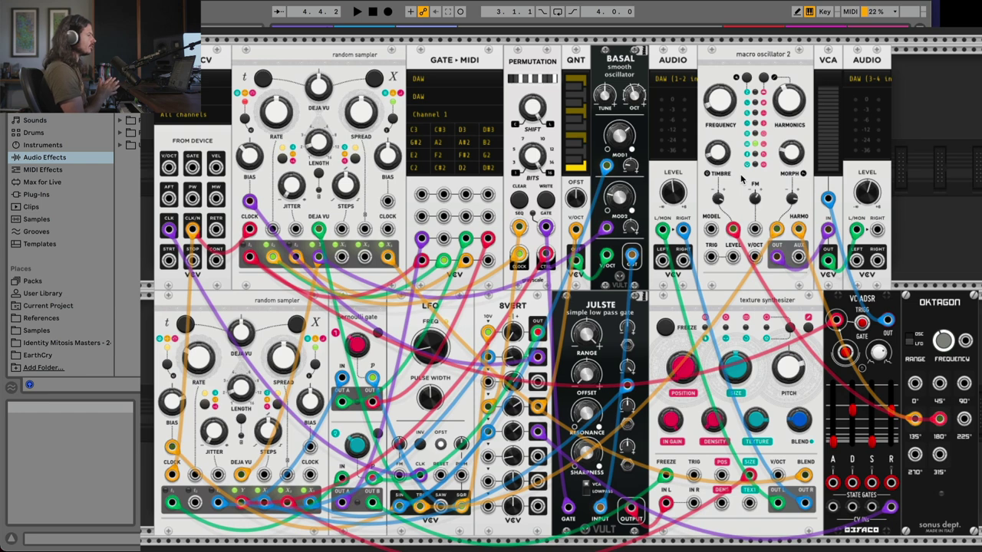
pyautogui.press('super+Tab')
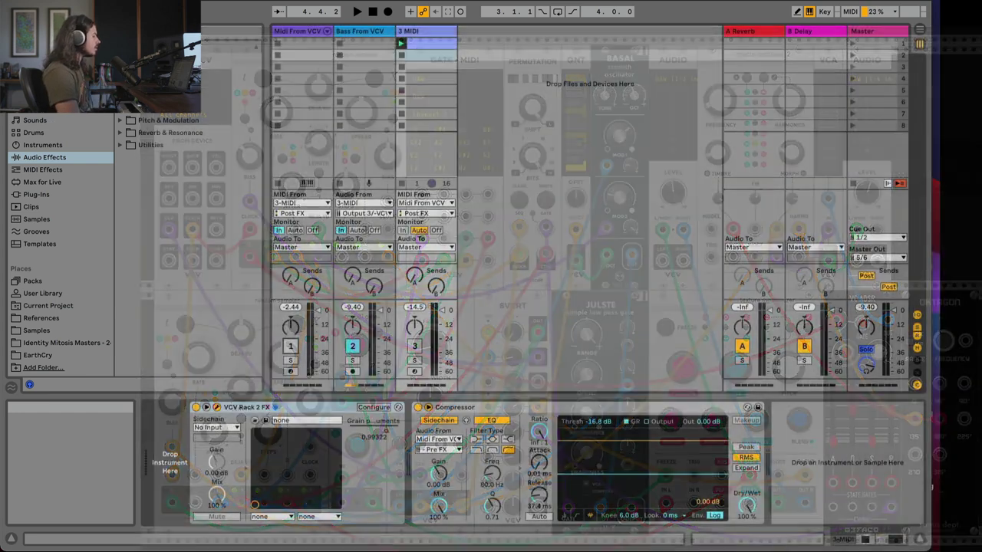
pyautogui.click(354, 214)
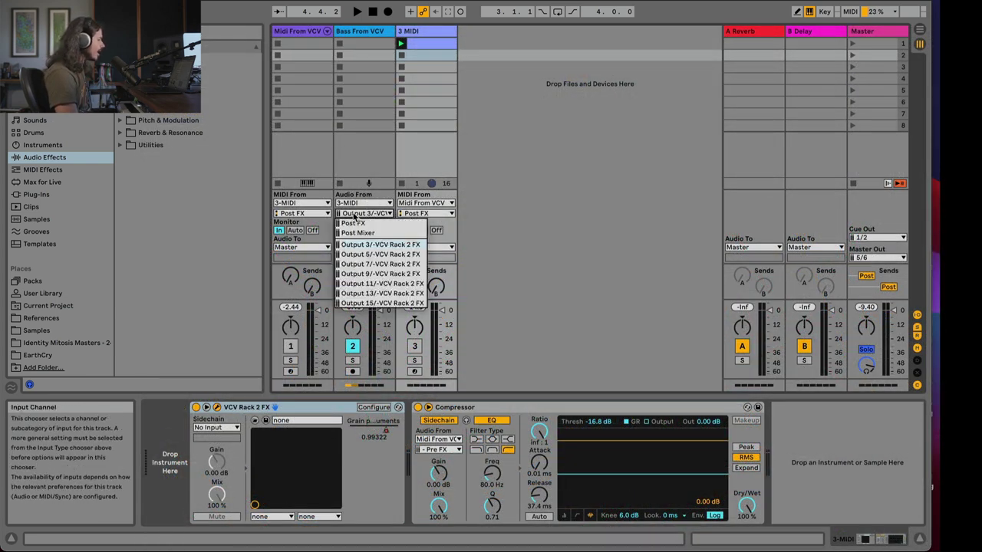
pyautogui.click(367, 246)
pyautogui.press('super+Tab')
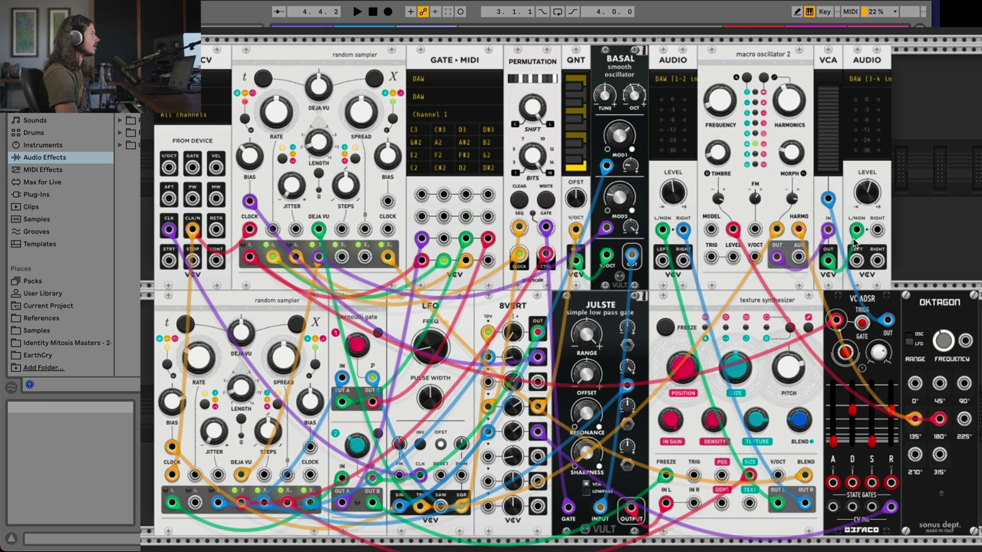
pyautogui.click(864, 81)
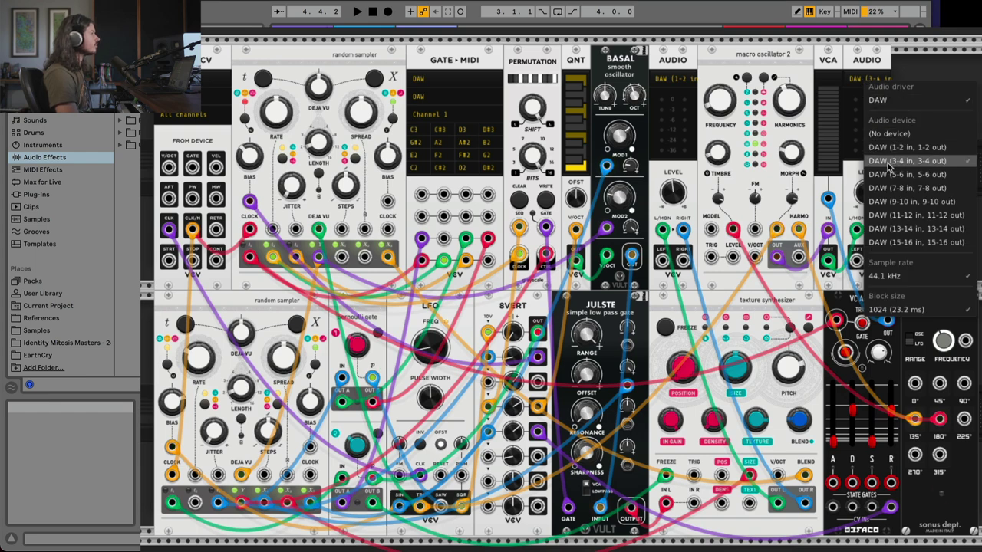
pyautogui.click(865, 64)
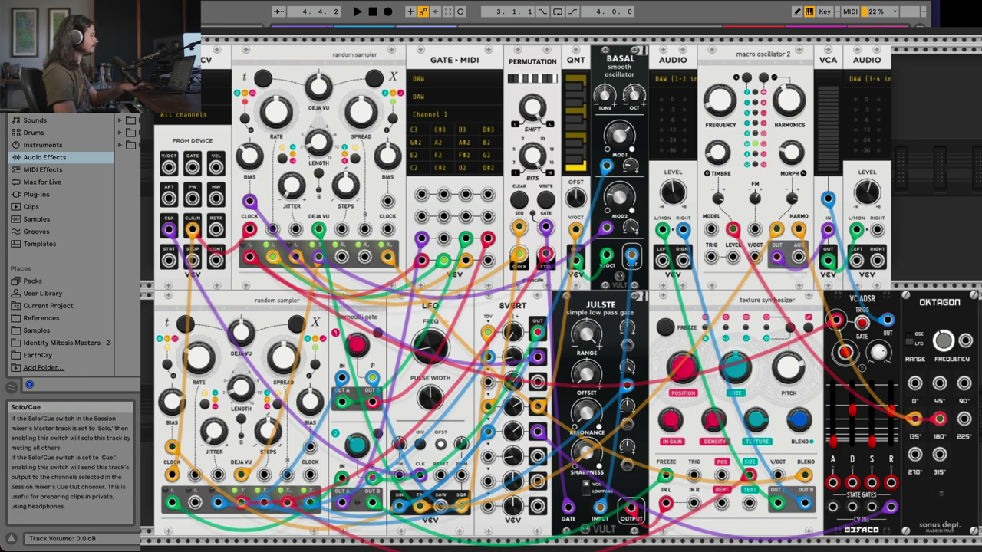
pyautogui.press('space')
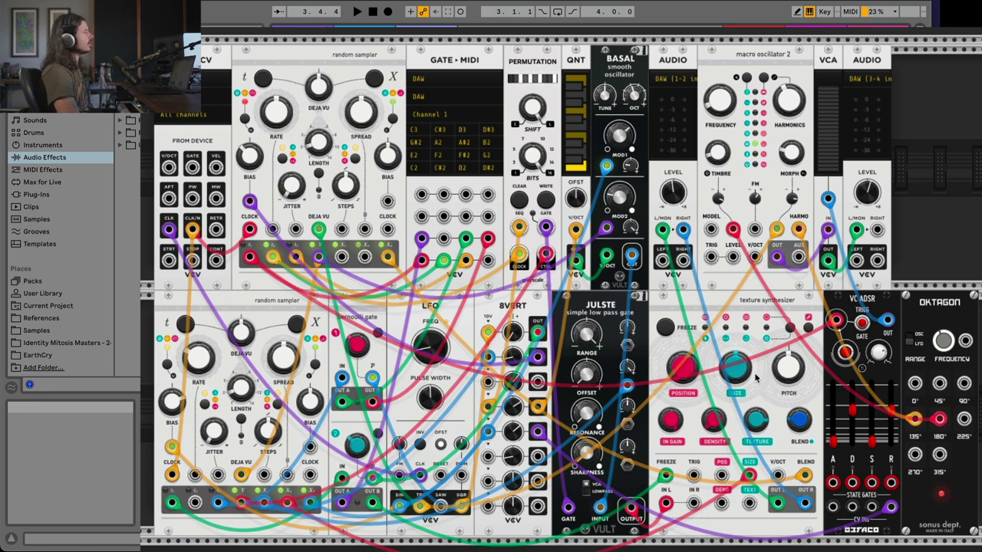
pyautogui.moveTo(734, 369)
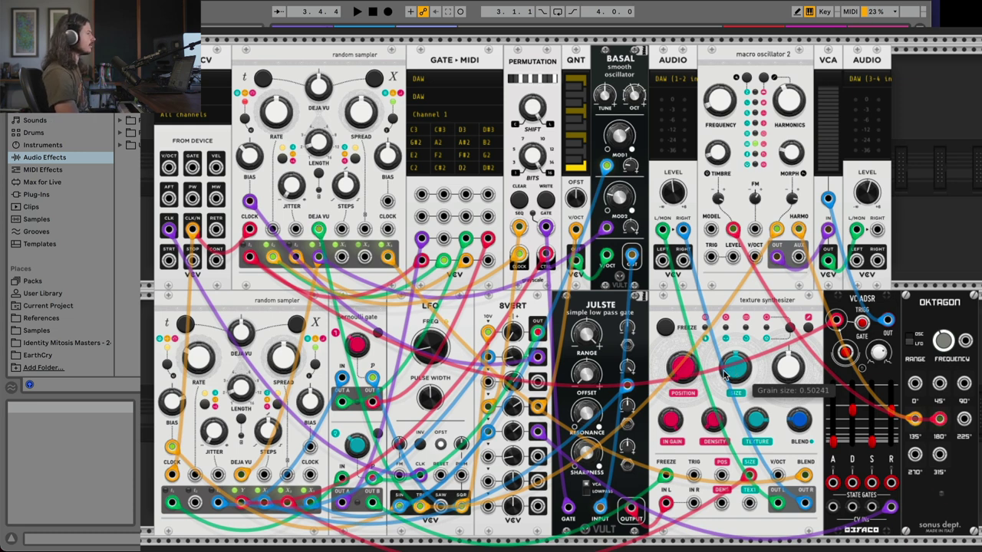
pyautogui.moveTo(804, 418)
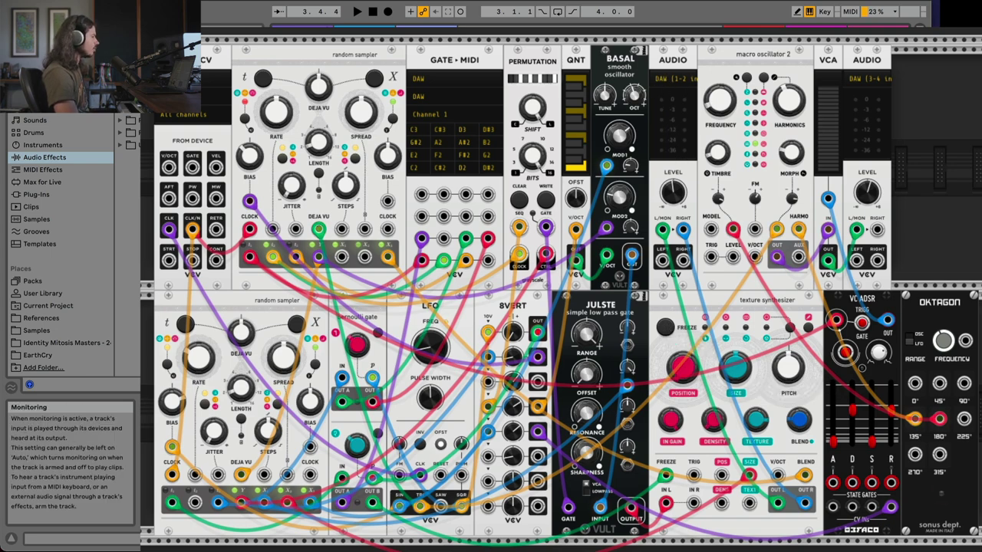
pyautogui.press('space')
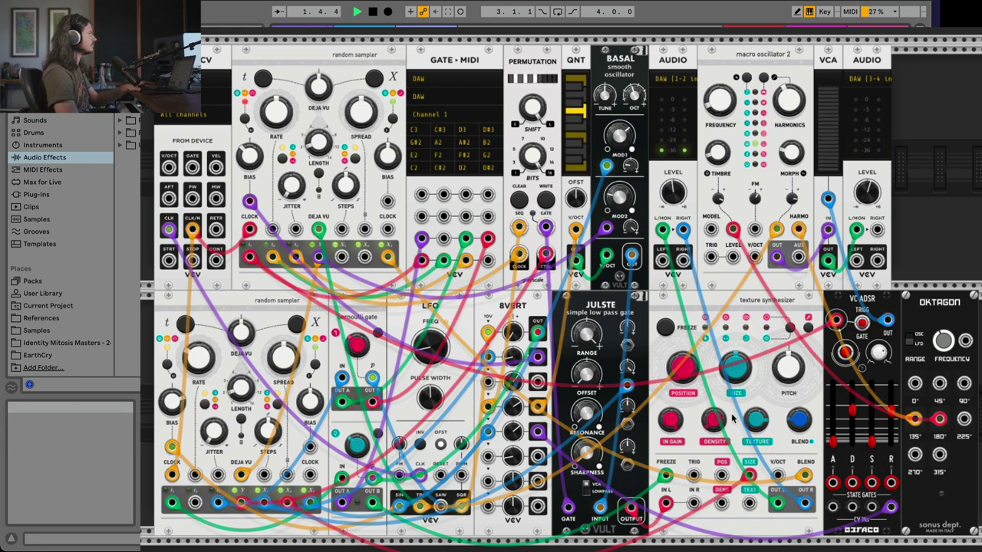
pyautogui.moveTo(685, 367)
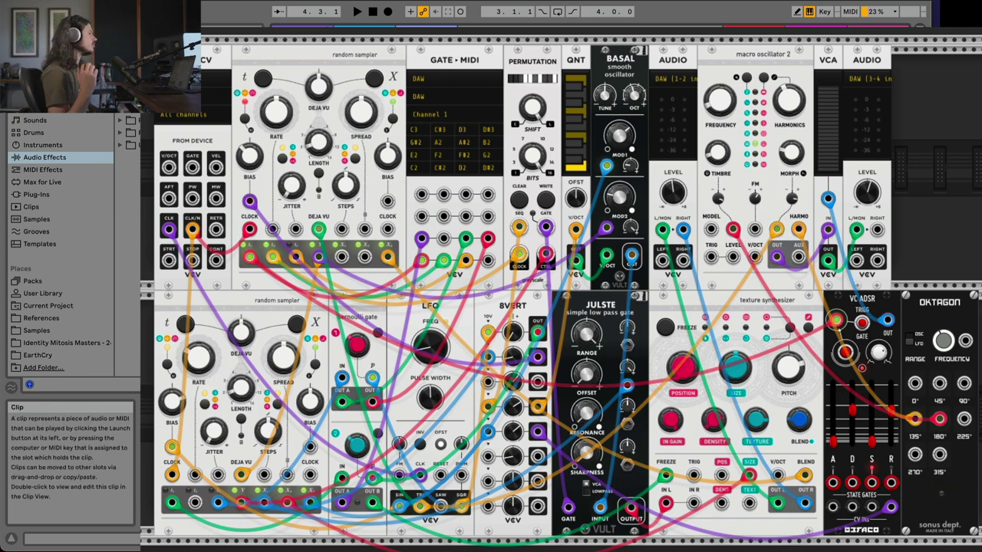
# Shrink the VCV Rack window and open track 3's MIDI clip for editing
pyautogui.click(421, 43)
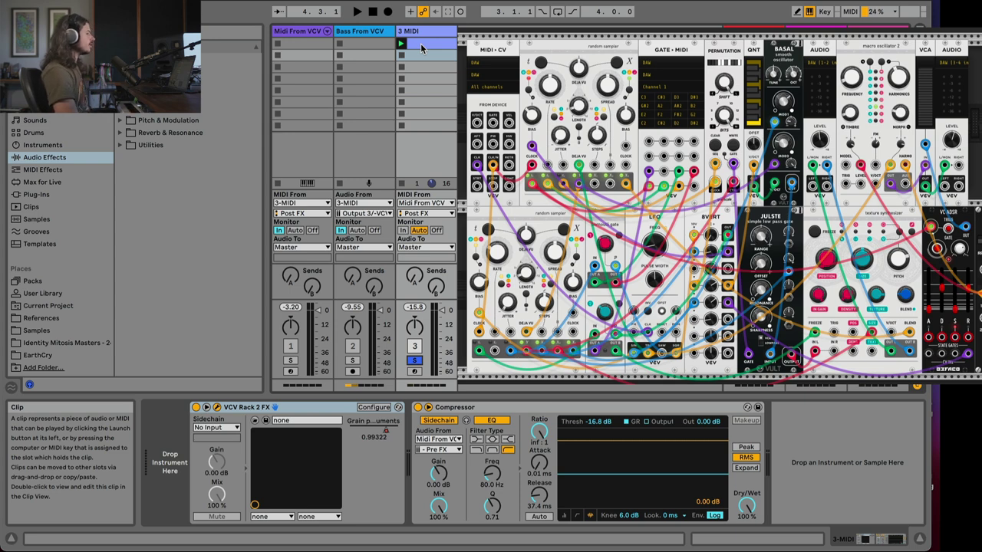
pyautogui.click(422, 41)
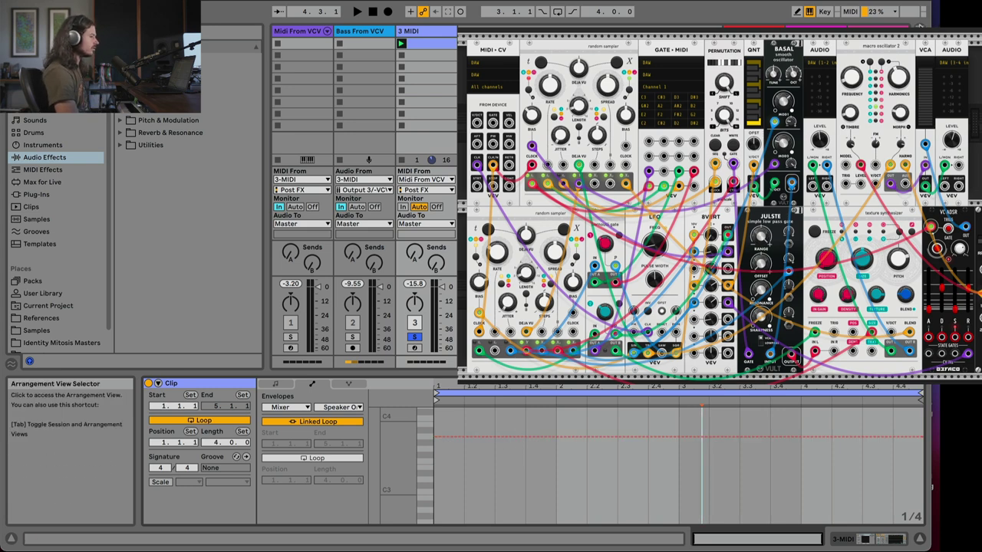
pyautogui.press('Tab')
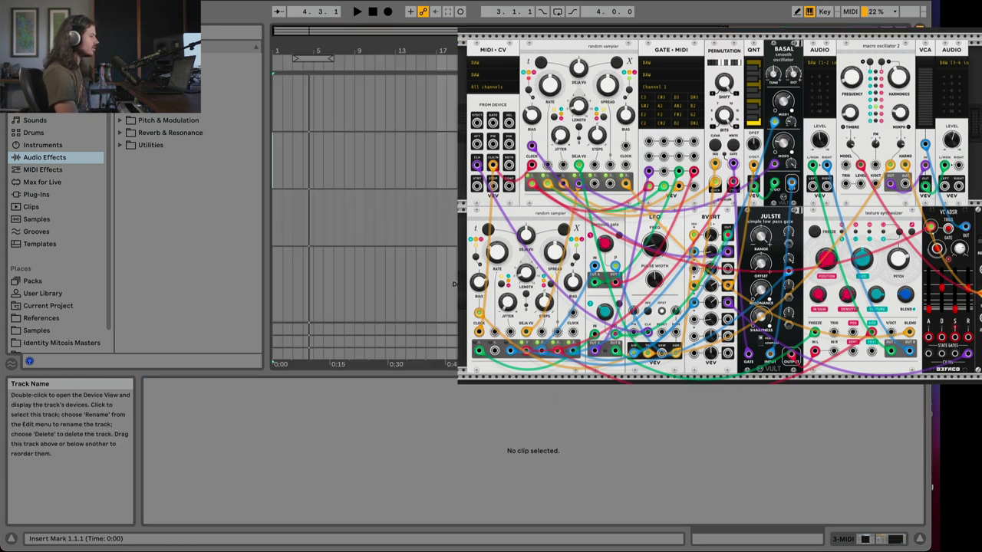
pyautogui.press('Tab')
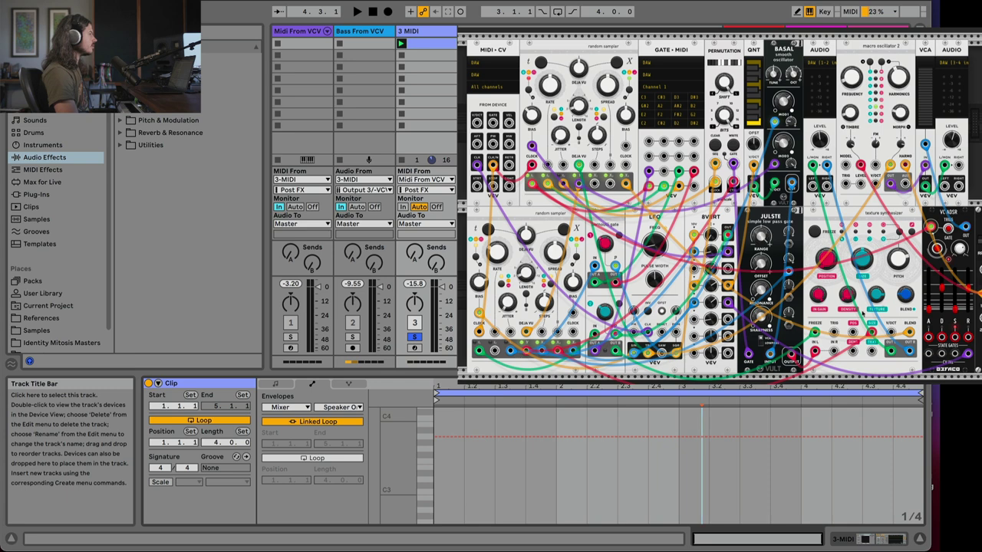
# Show the clip's Grain pitch automation envelope and re-enable its automation playback
pyautogui.moveTo(902, 300)
pyautogui.moveTo(899, 263)
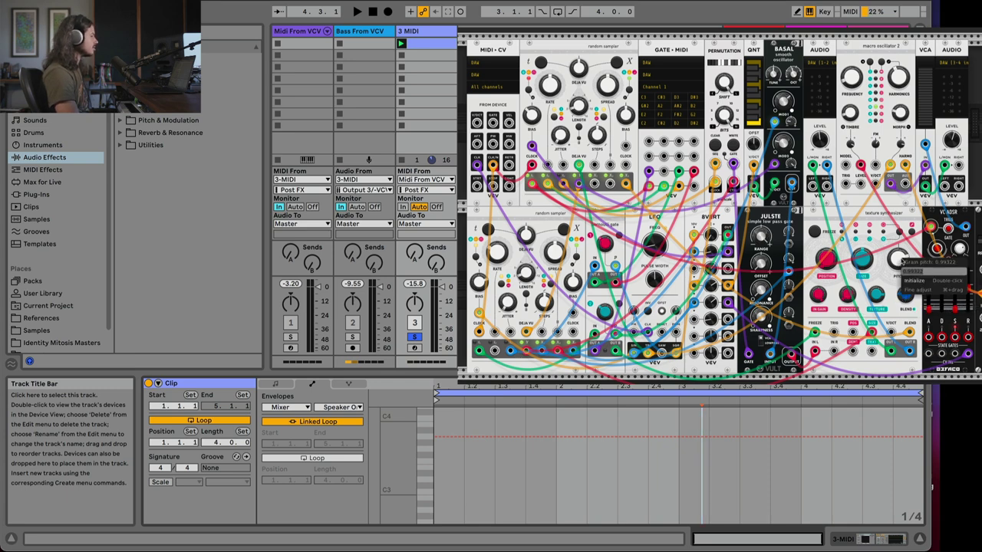
pyautogui.click(900, 263)
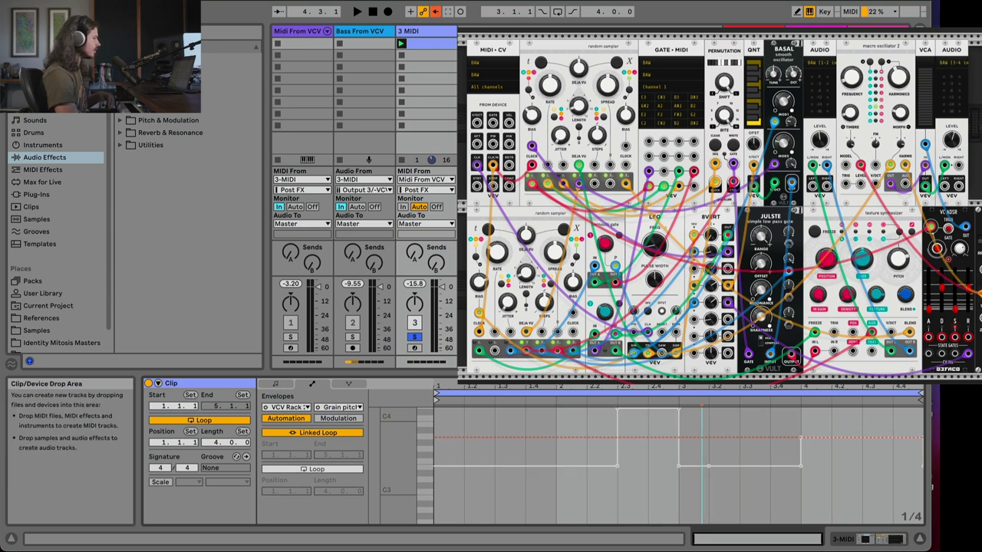
pyautogui.click(435, 12)
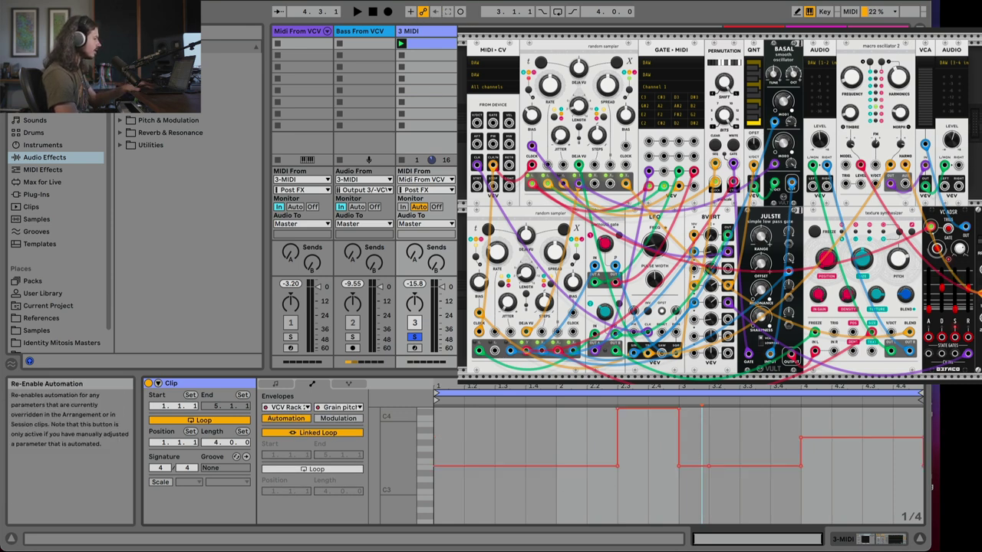
pyautogui.click(401, 44)
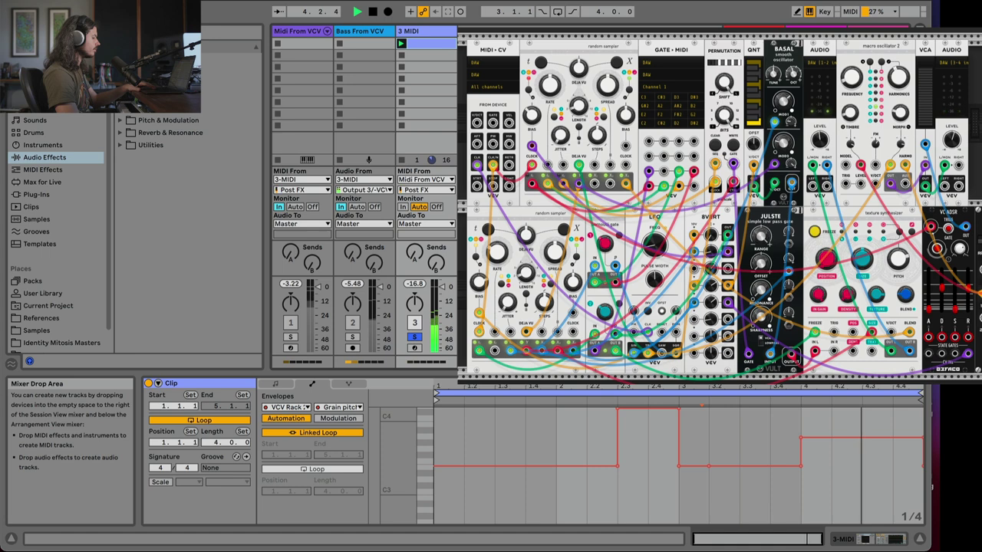
pyautogui.press('space')
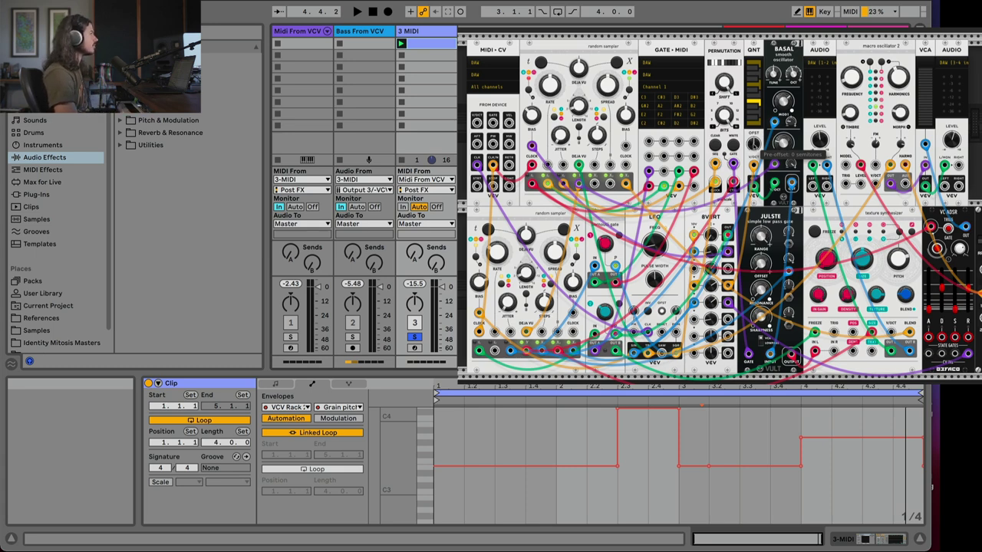
# Select the Pre-offset envelope and draw a raised step near bar 1.4 and a lowered one around bar 2.2
pyautogui.click(782, 145)
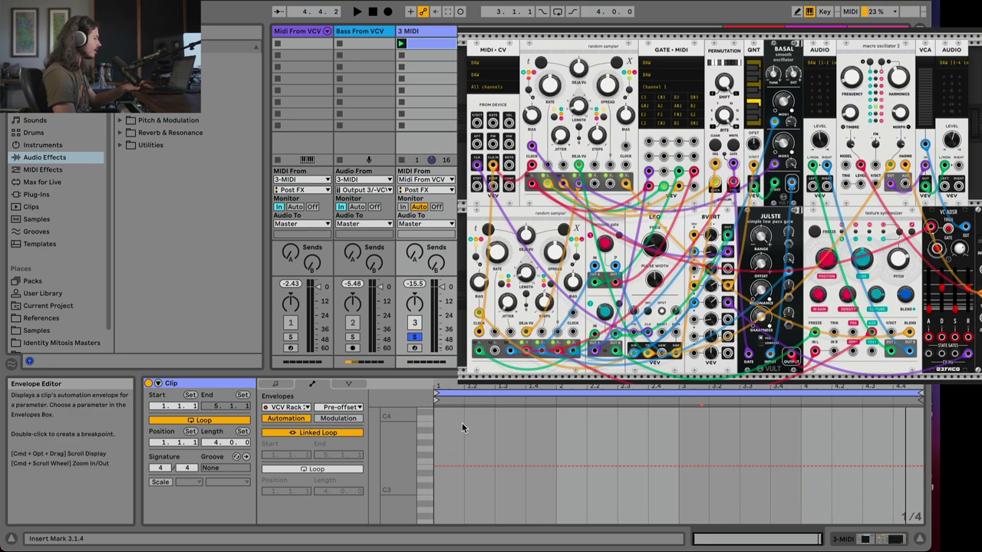
pyautogui.press('b')
pyautogui.click(546, 448)
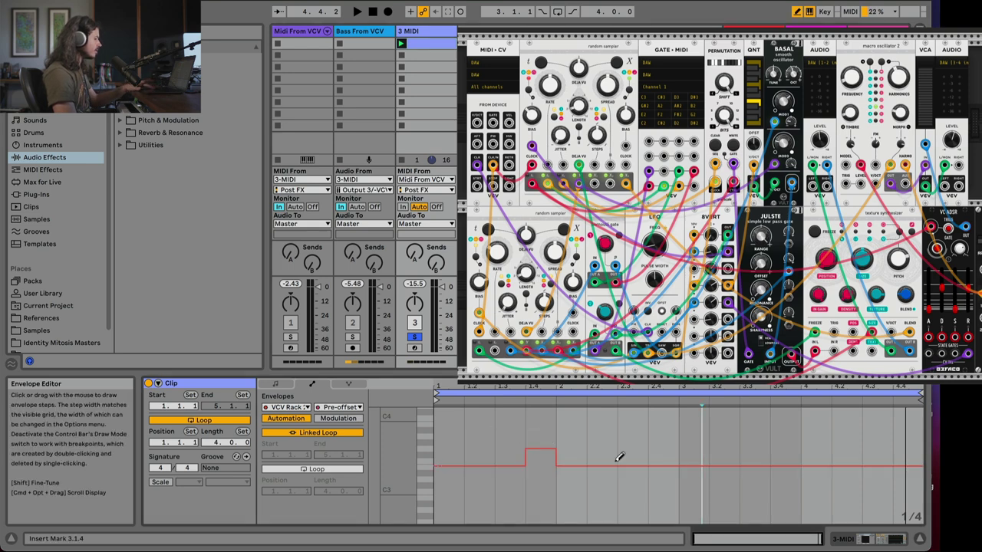
pyautogui.moveTo(643, 489); pyautogui.dragTo(654, 491)
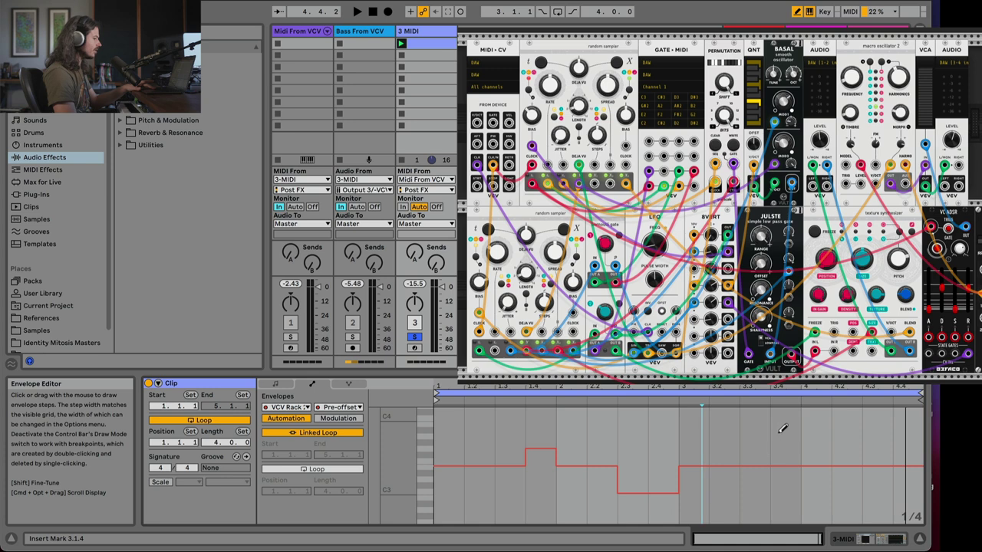
# Add raised and lowered steps later in the clip, raise the bar-2 step, and play
pyautogui.moveTo(782, 430); pyautogui.dragTo(807, 429)
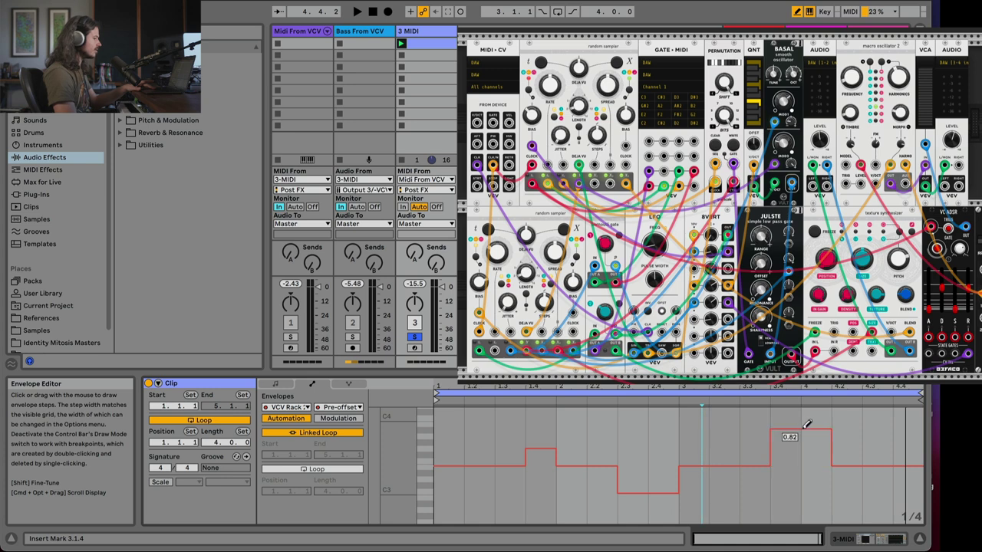
pyautogui.click(901, 493)
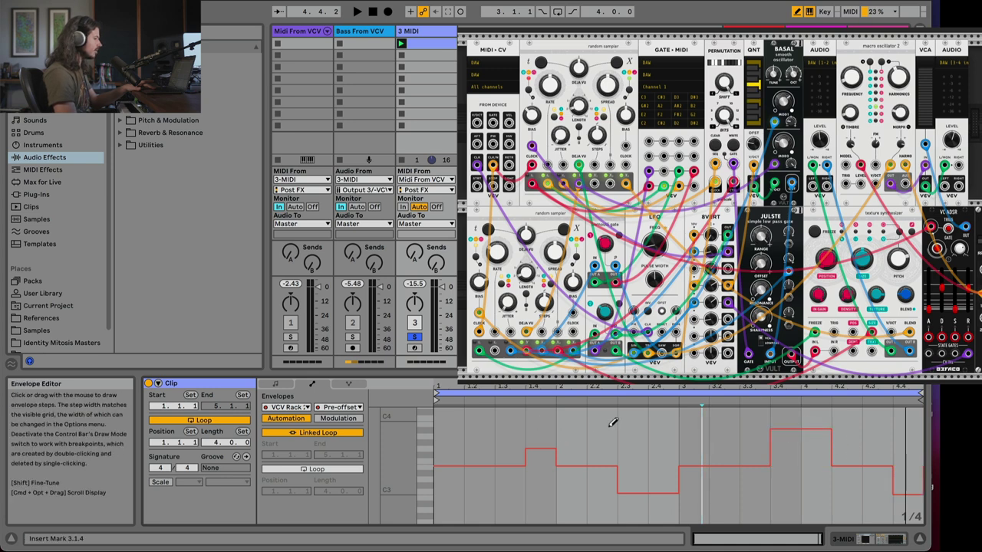
pyautogui.moveTo(611, 428); pyautogui.dragTo(587, 427)
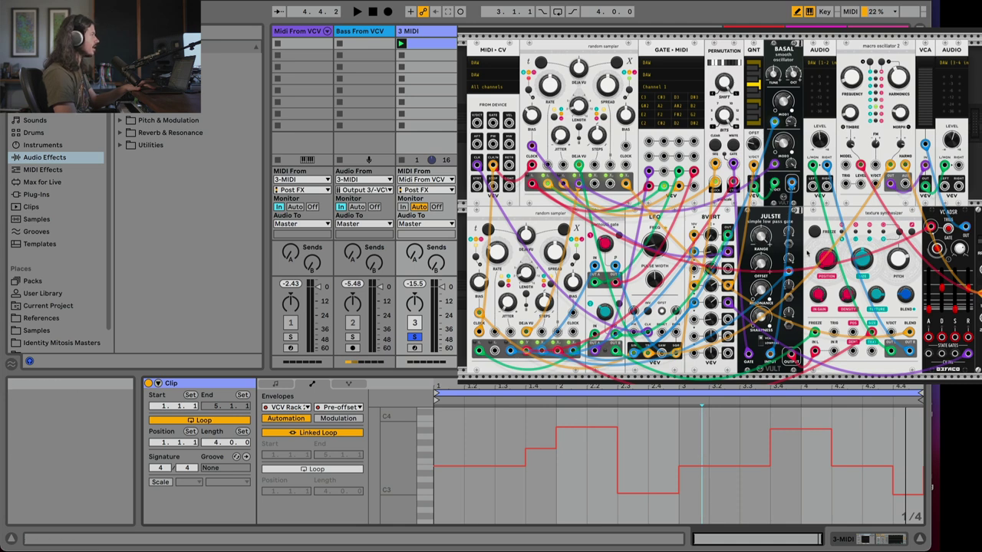
pyautogui.press('space')
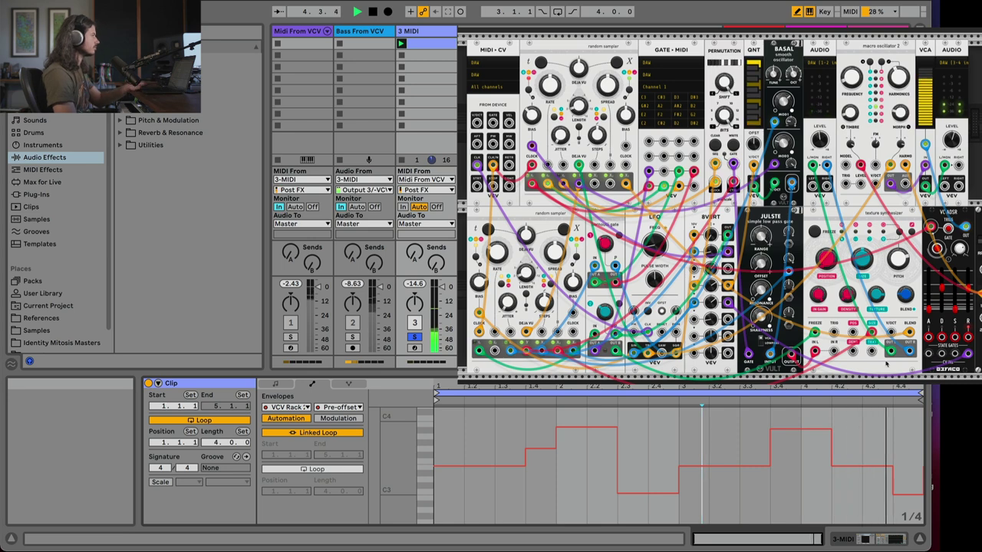
# Stop playback and pull the 3 MIDI clip's loop end back from bar 5 to 4.3.1
pyautogui.press('space')
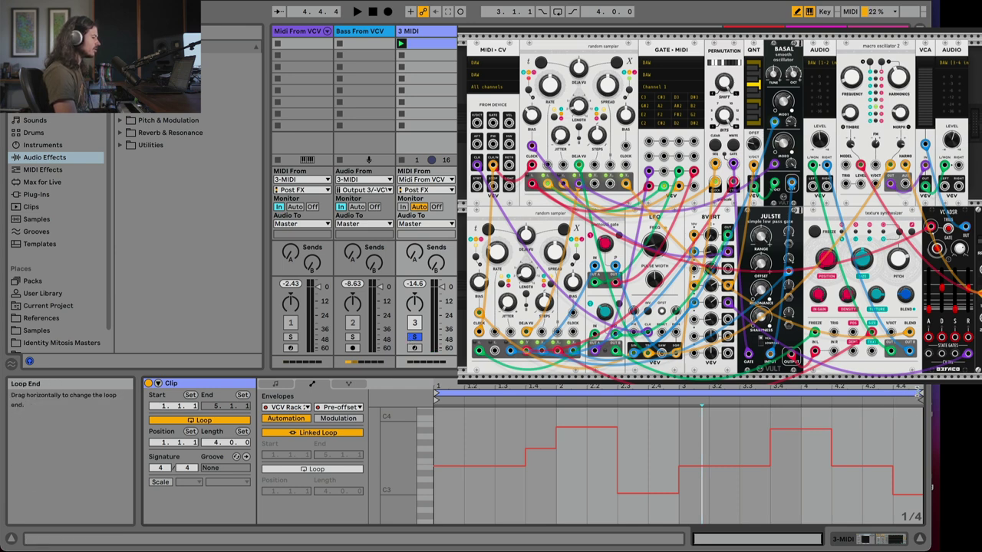
pyautogui.moveTo(919, 391); pyautogui.dragTo(868, 395)
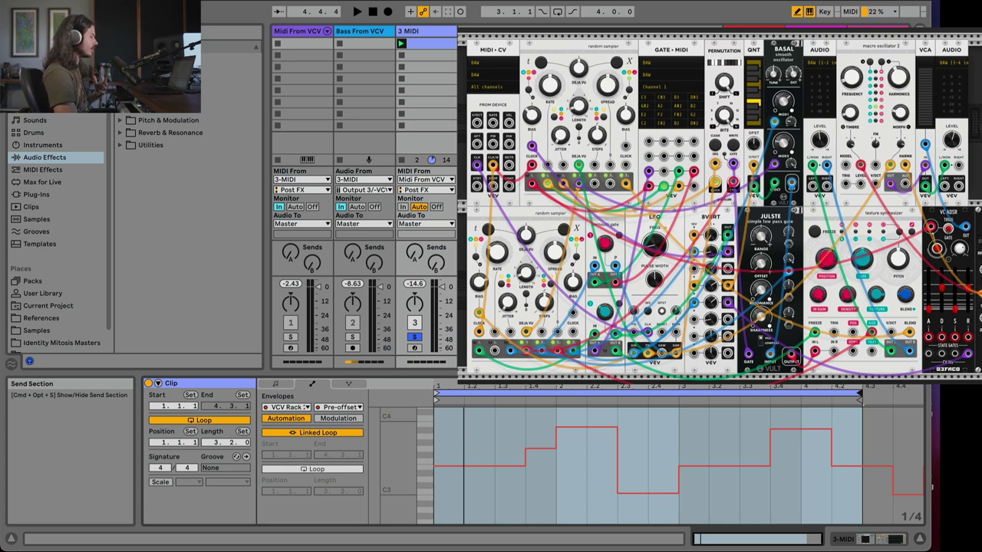
# Unsolo the 3 MIDI track, reactivate the Bass From VCV track, and play the full patch
pyautogui.click(414, 336)
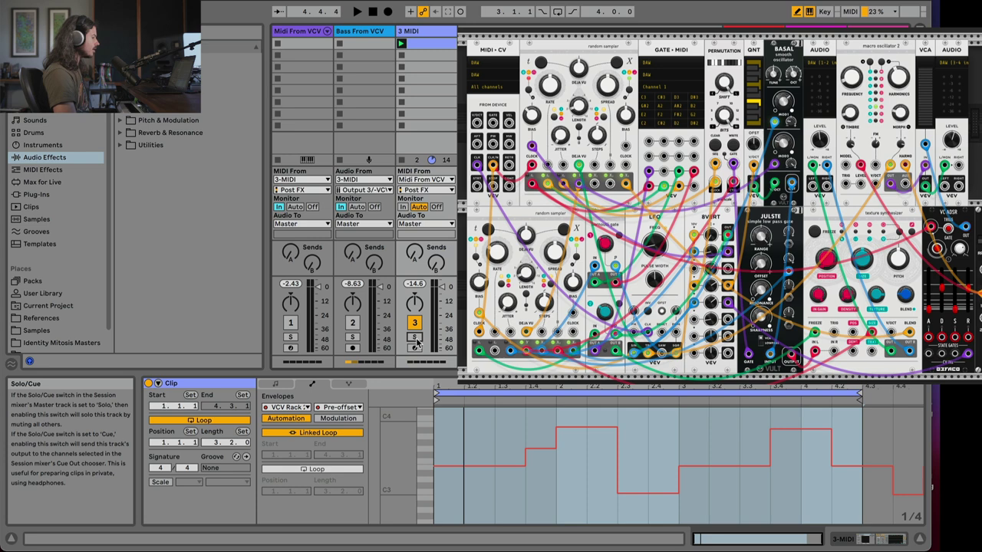
pyautogui.click(353, 323)
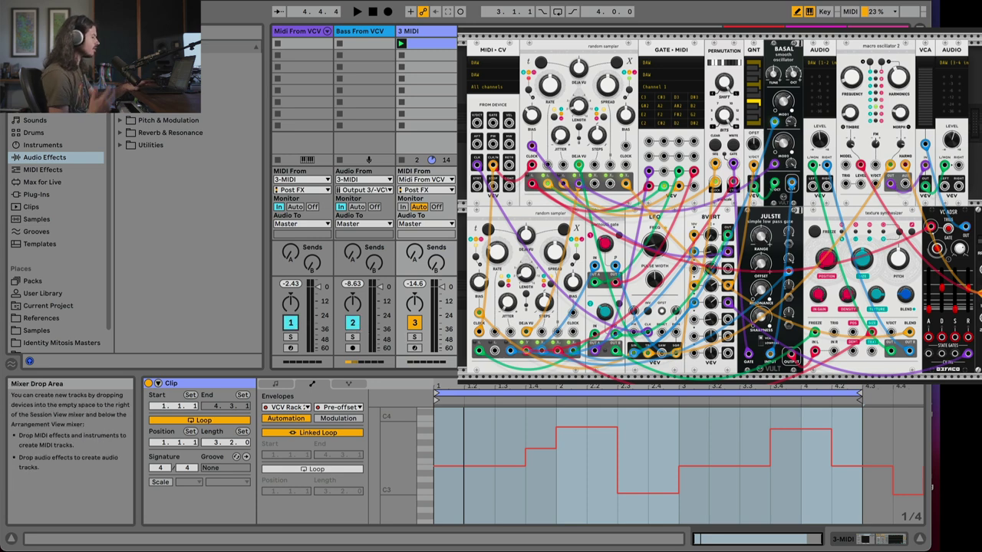
pyautogui.press('space')
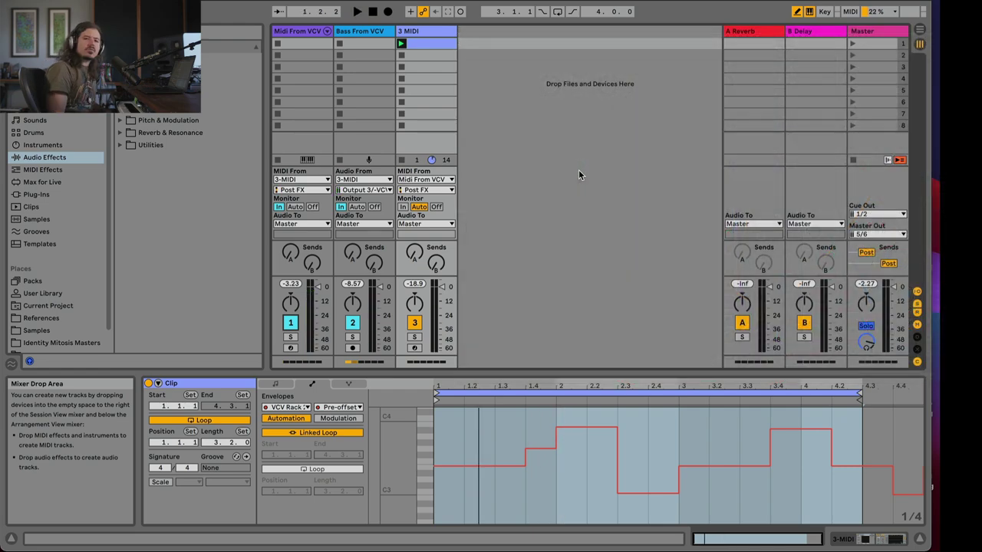
# Switch to the Chrome VCV Library window and scroll up and down through the module listings
pyautogui.hotkey('ctrl', 'Up')
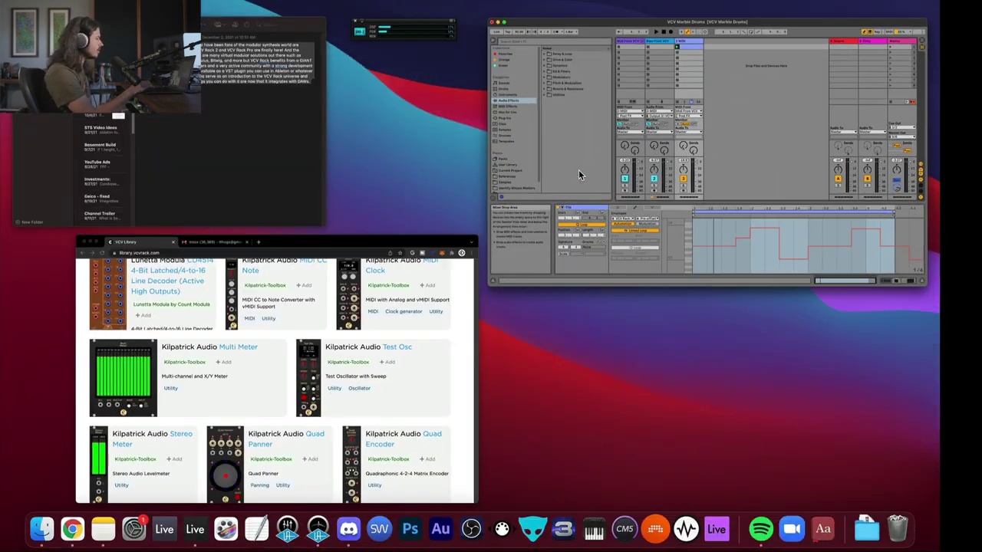
pyautogui.click(335, 205)
pyautogui.scroll(-10, 335, 206)
pyautogui.scroll(15, 429, 193)
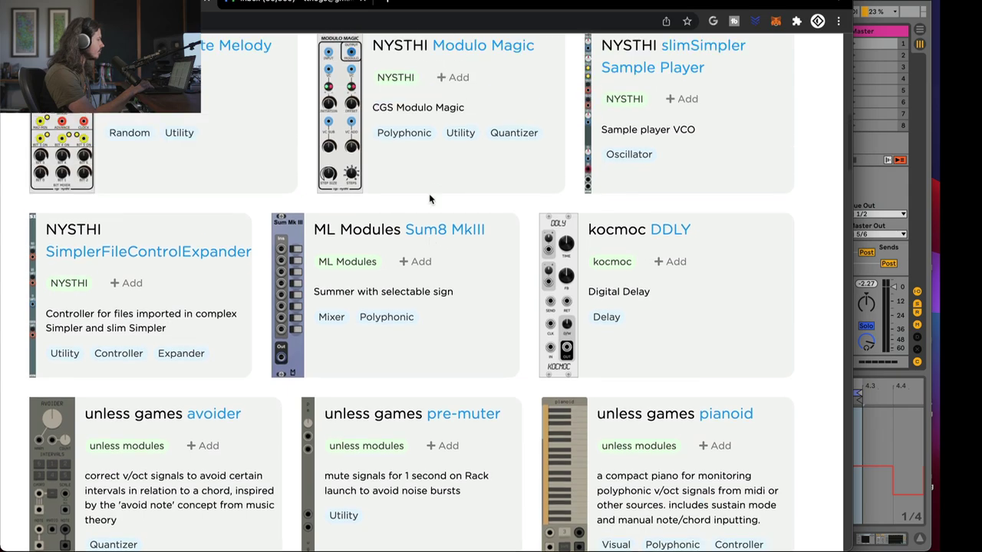
pyautogui.scroll(-15, 439, 294)
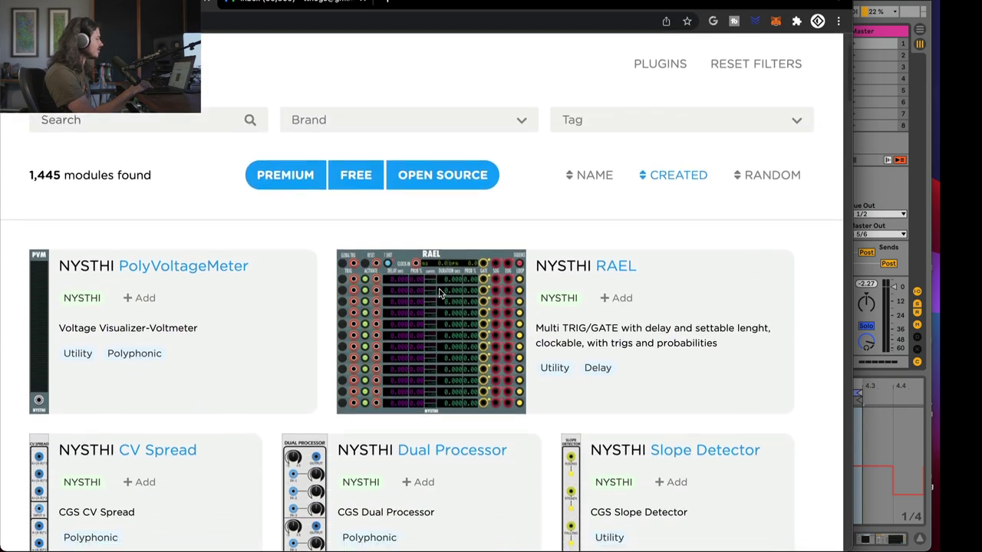
pyautogui.scroll(-15, 441, 294)
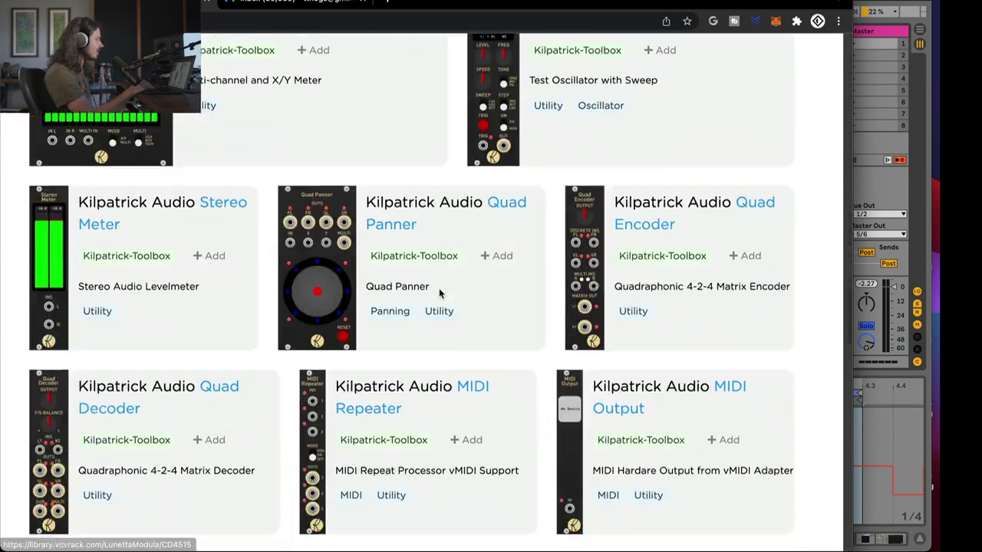
pyautogui.scroll(-3, 441, 294)
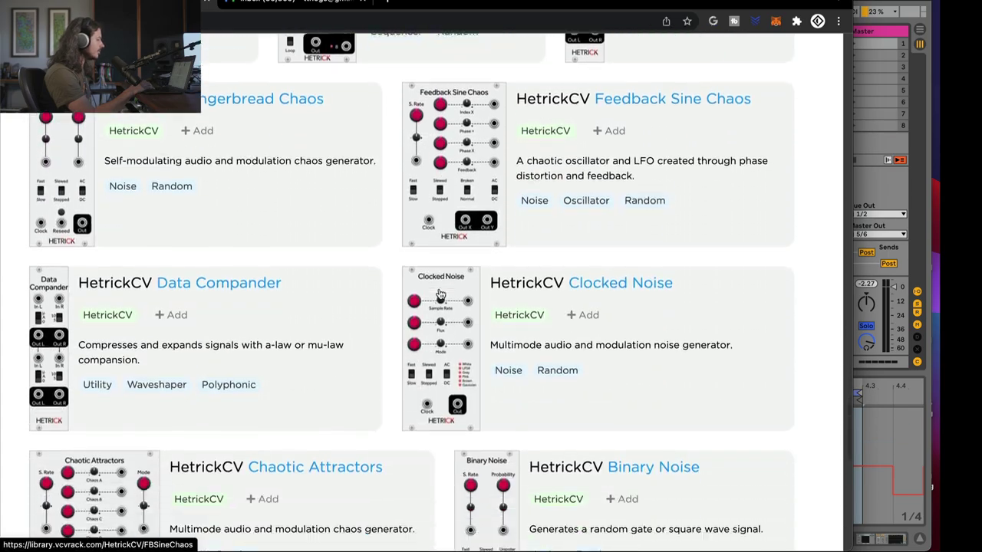
pyautogui.scroll(10, 441, 294)
pyautogui.scroll(20, 439, 294)
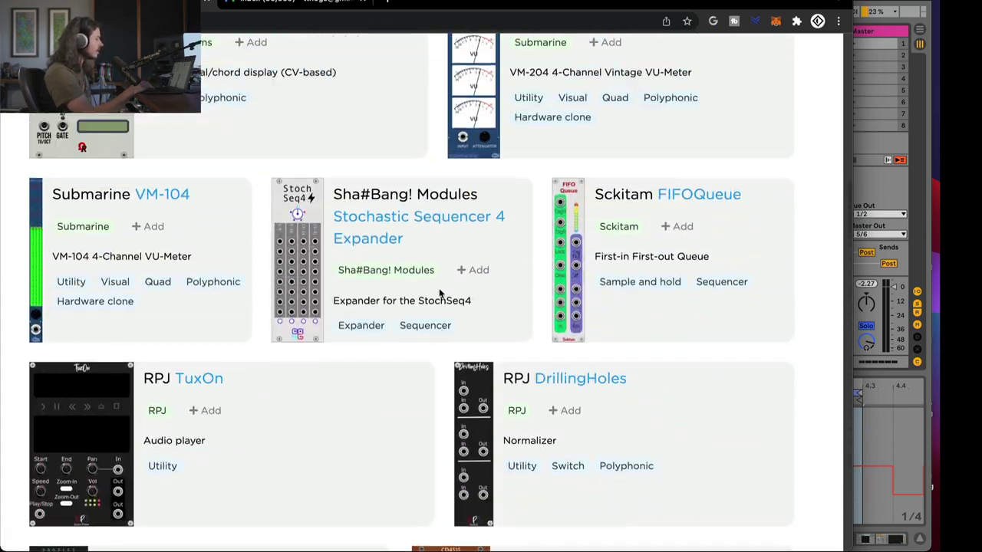
pyautogui.scroll(3, 441, 294)
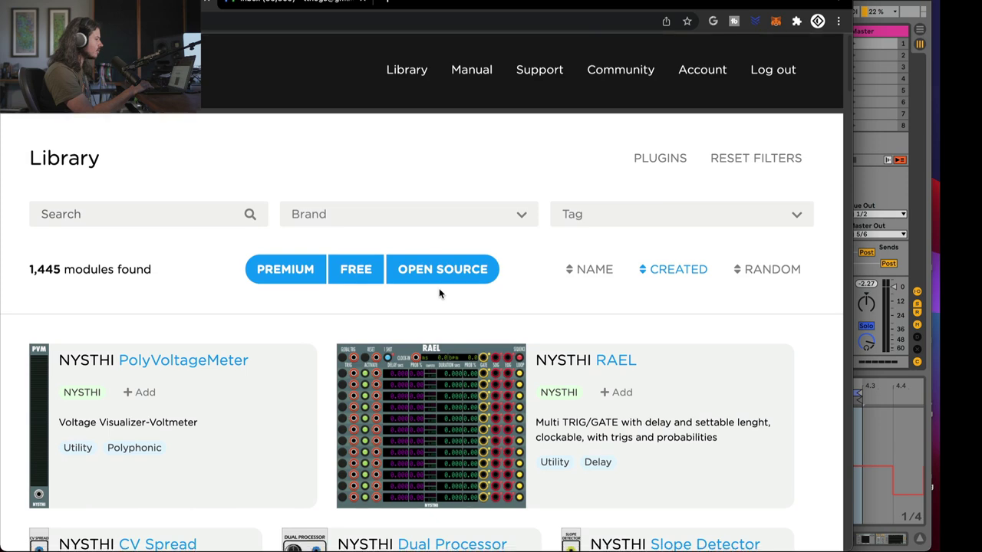
pyautogui.scroll(-9, 441, 294)
pyautogui.scroll(-1, 439, 294)
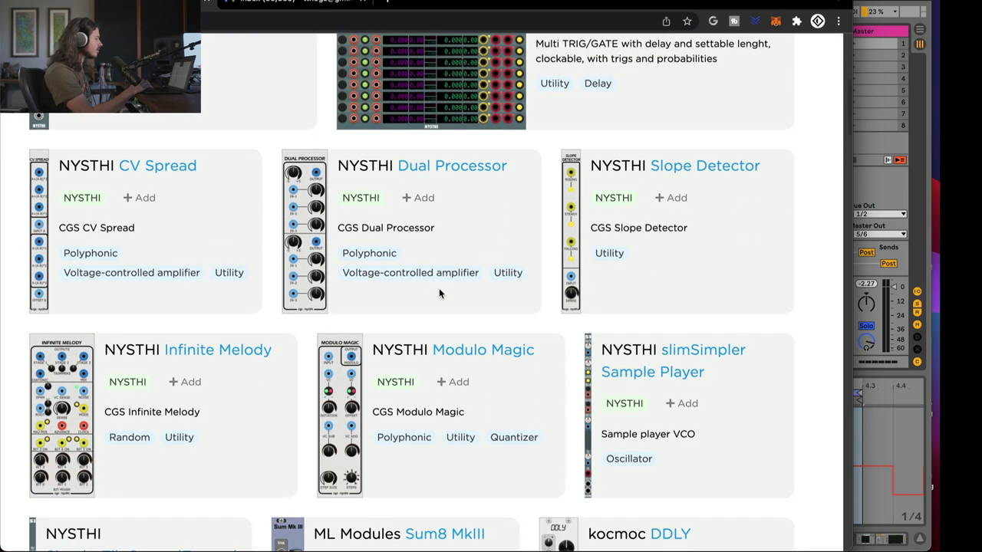
pyautogui.scroll(-2, 439, 293)
pyautogui.scroll(6, 439, 288)
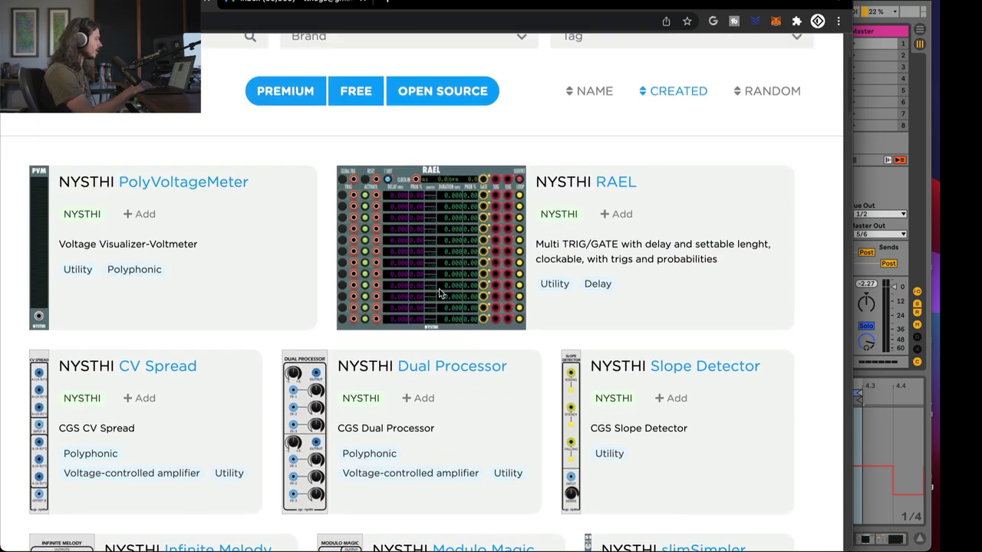
pyautogui.scroll(-10, 808, 350)
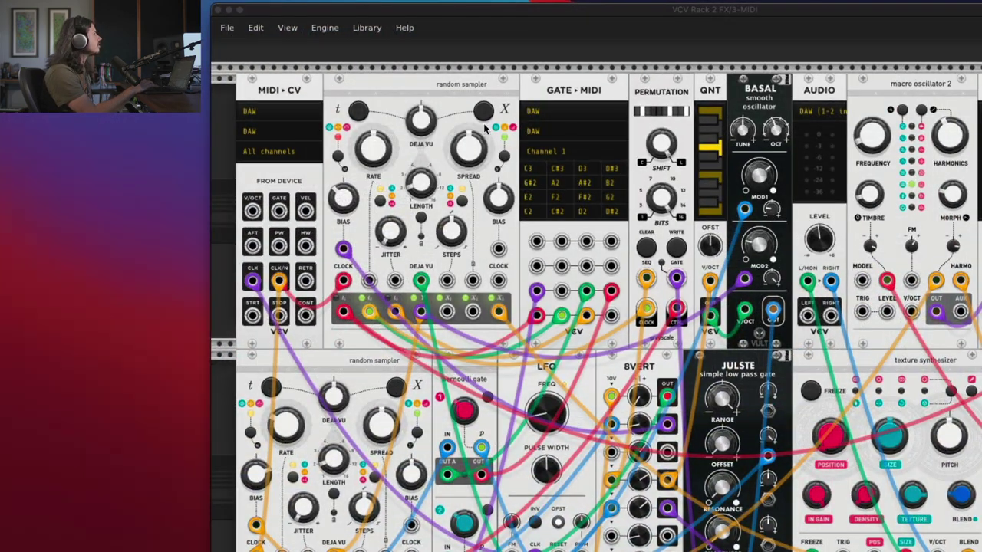
# View the Sample rate submenu in VCV Rack's Engine menu
pyautogui.click(329, 28)
pyautogui.moveTo(347, 59)
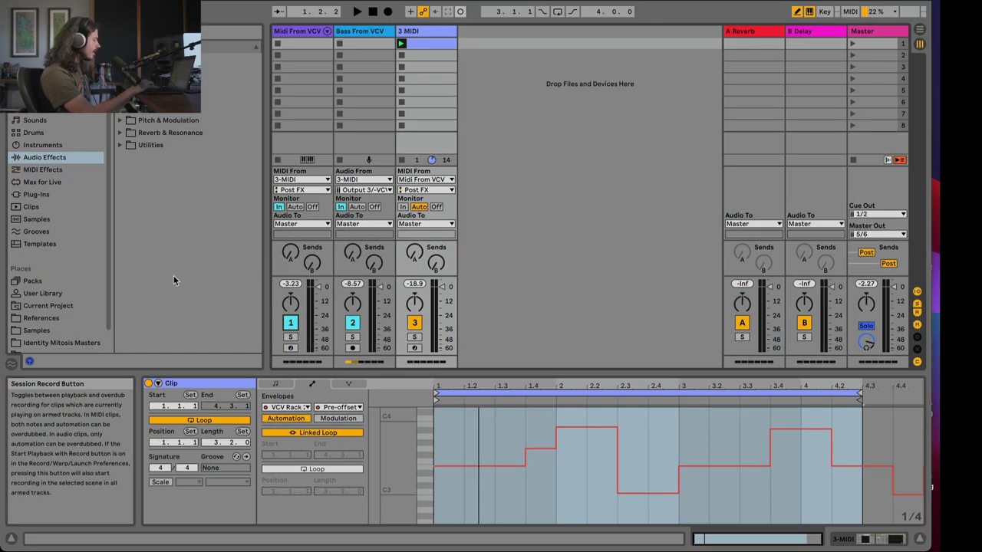
pyautogui.moveTo(379, 536)
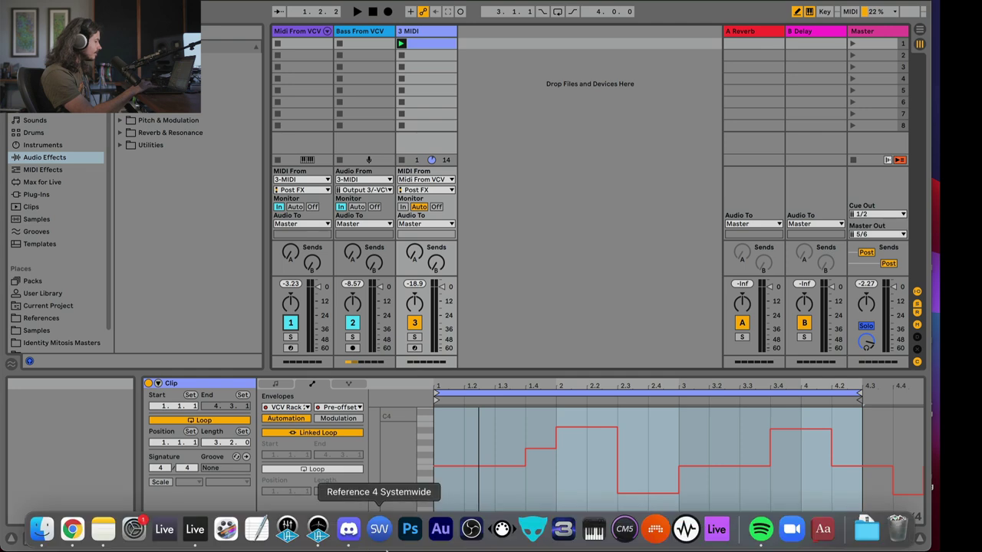